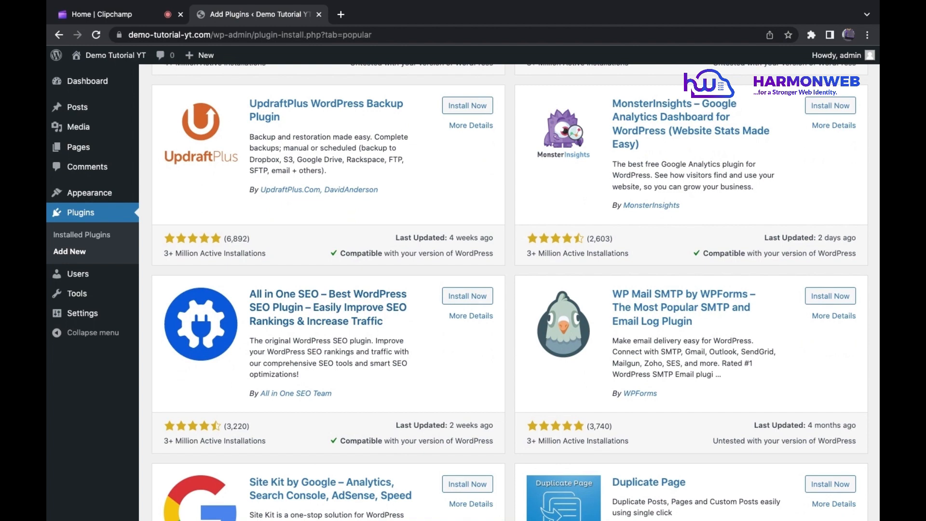
# Step: Install the All in One SEO and Site Kit by Google plugins from the popular plugins list
pyautogui.click(474, 295)
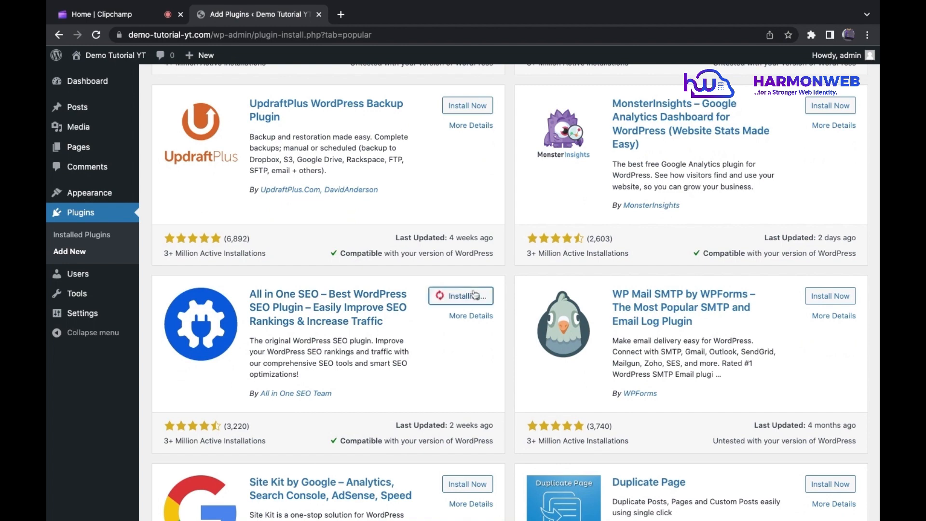
pyautogui.scroll(-5, 474, 295)
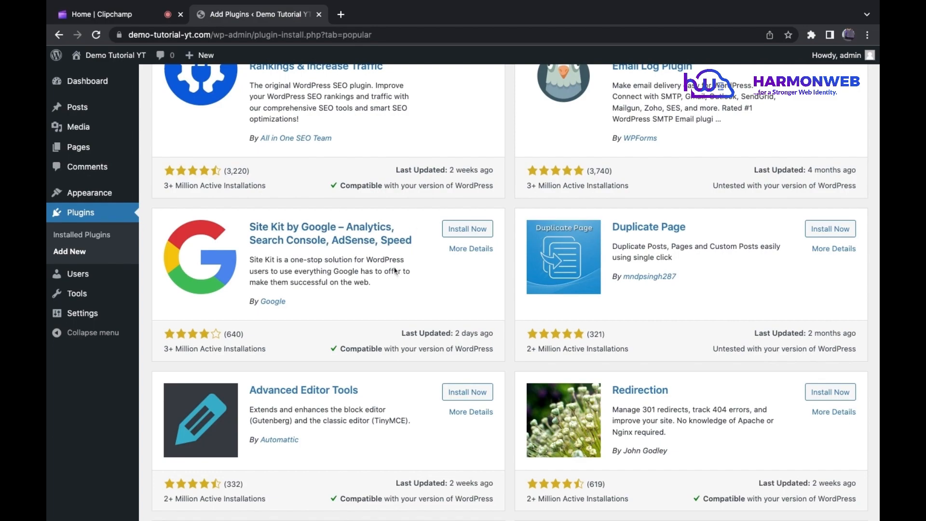
pyautogui.scroll(-5, 432, 258)
pyautogui.scroll(7, 434, 262)
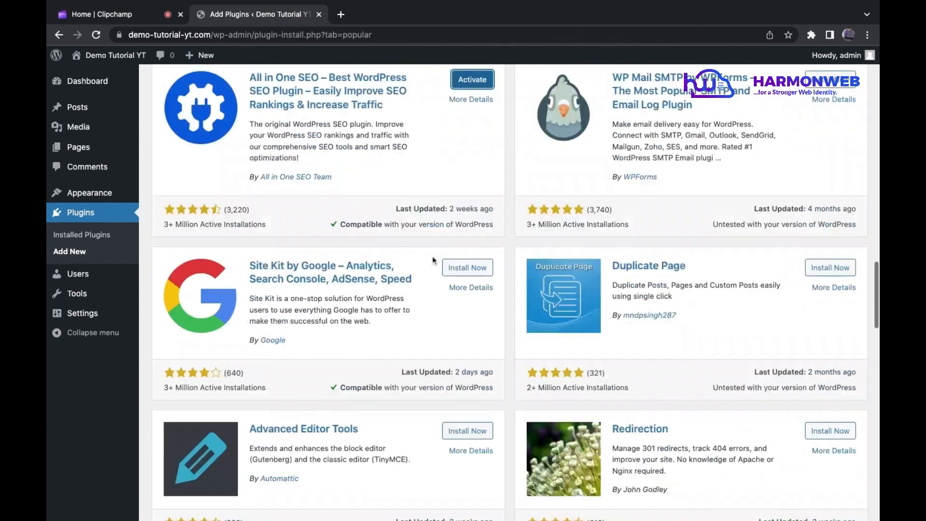
pyautogui.click(458, 299)
# Step: Install the Sitemap Generator for Google plugin by Auctollo from the popular plugins list
pyautogui.scroll(-10, 462, 298)
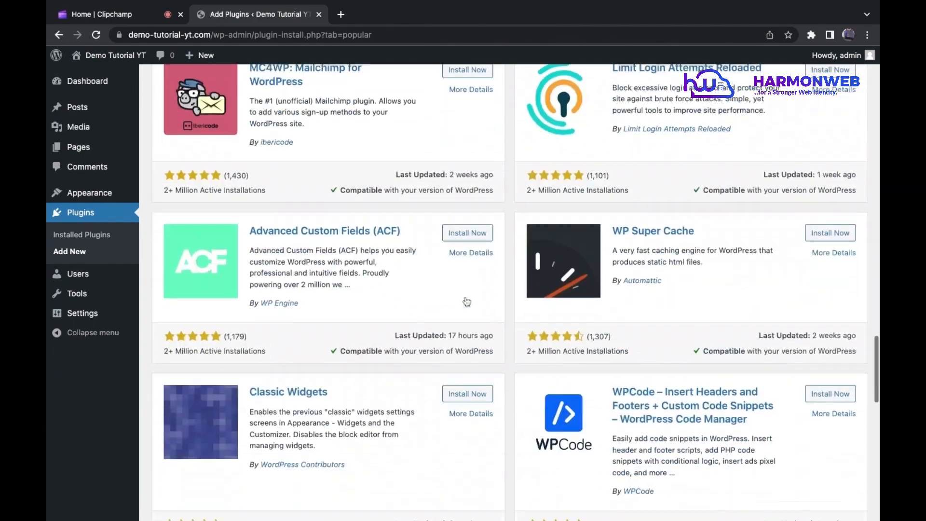
pyautogui.scroll(-15, 466, 296)
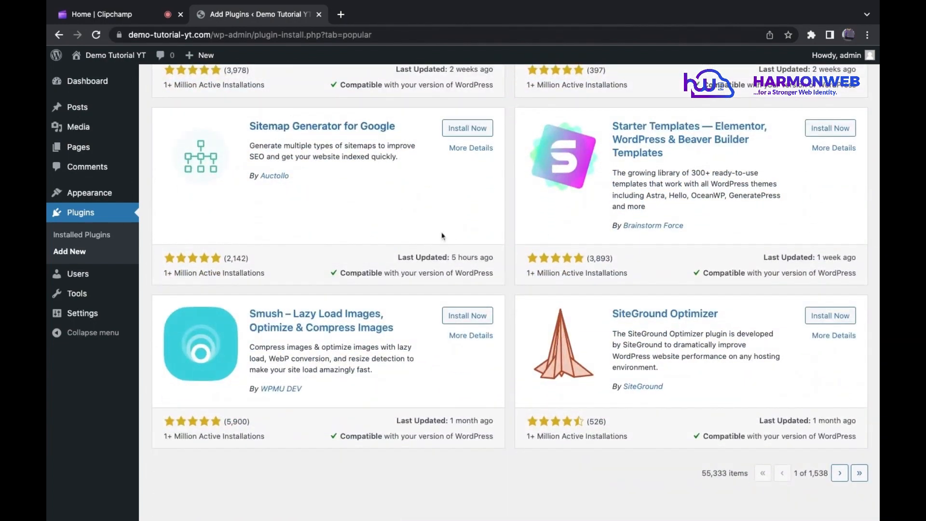
pyautogui.scroll(-1, 448, 237)
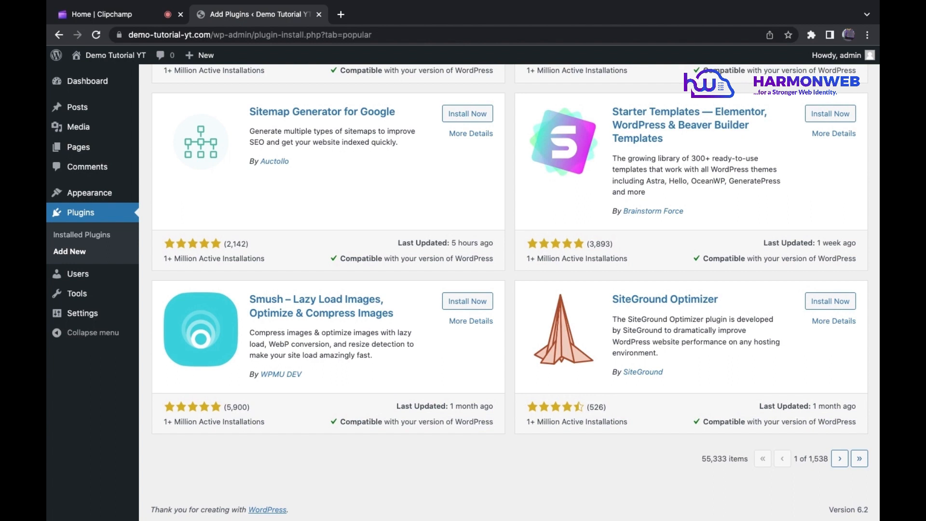
pyautogui.click(477, 115)
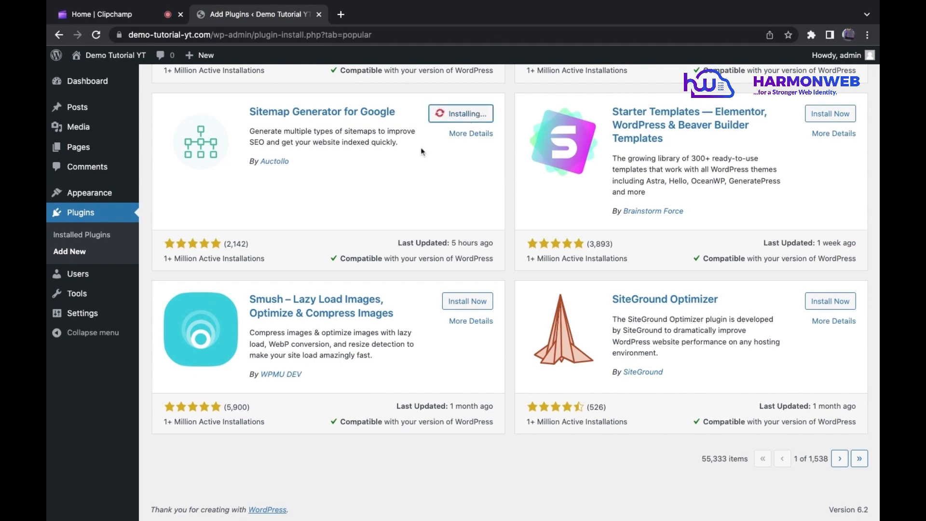
# Step: Open the installed plugins list and activate the All in One SEO plugin
pyautogui.scroll(1, 422, 147)
pyautogui.scroll(5, 422, 151)
pyautogui.scroll(-2, 421, 151)
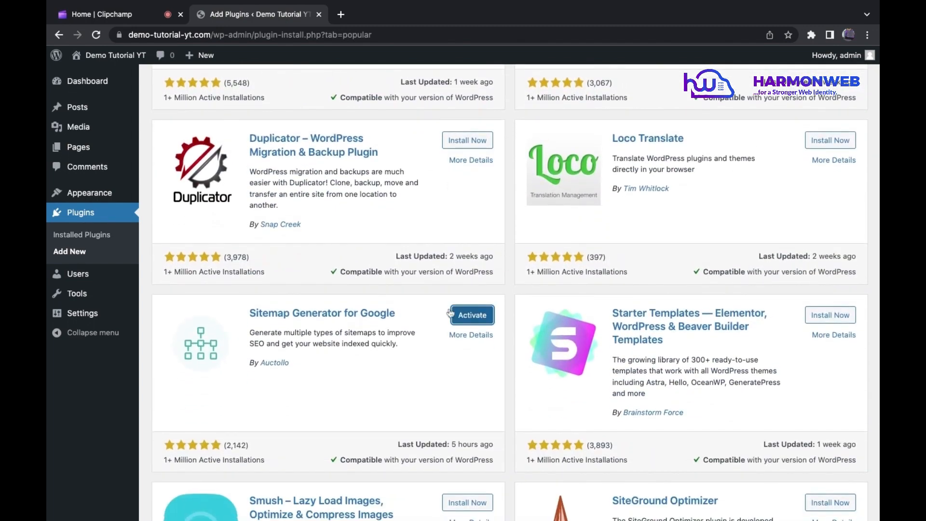
pyautogui.click(97, 239)
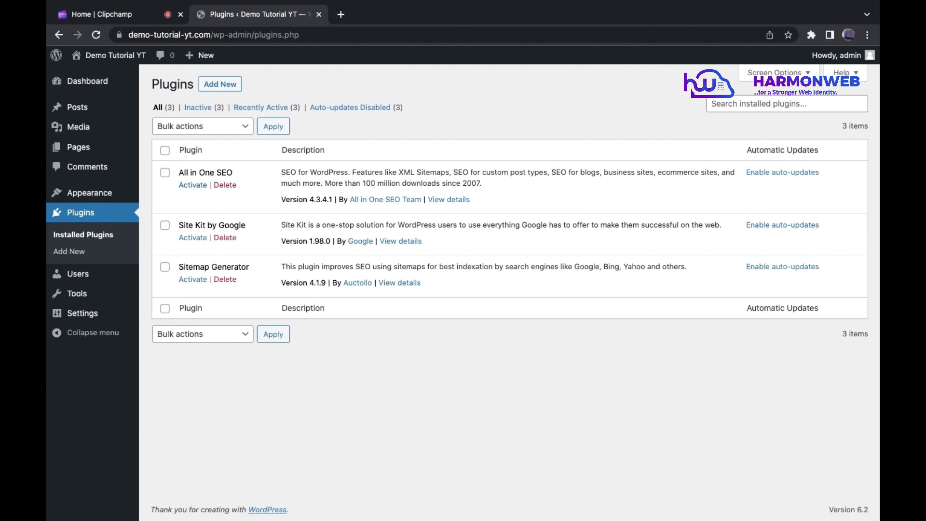
pyautogui.click(192, 185)
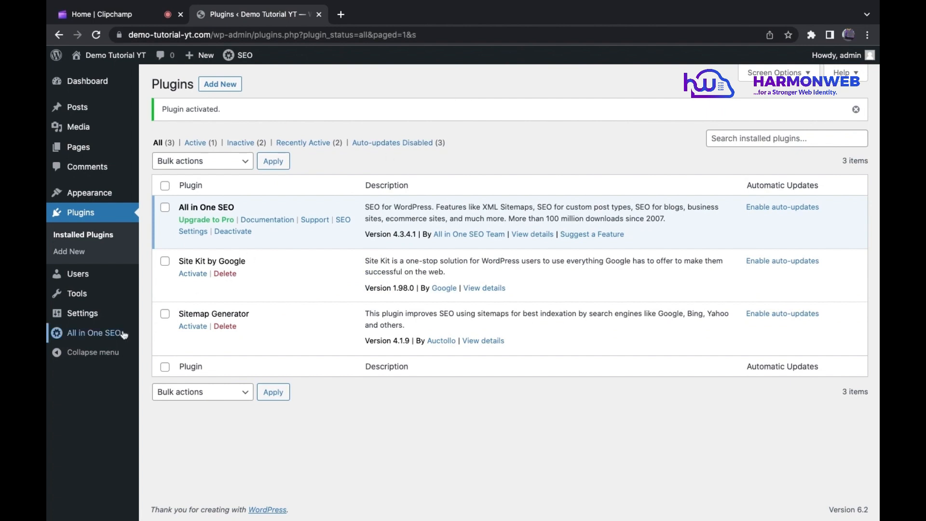
# Step: Make sure the General Sitemap is enabled in All in One SEO's sitemap settings and save the changes
pyautogui.moveTo(121, 333)
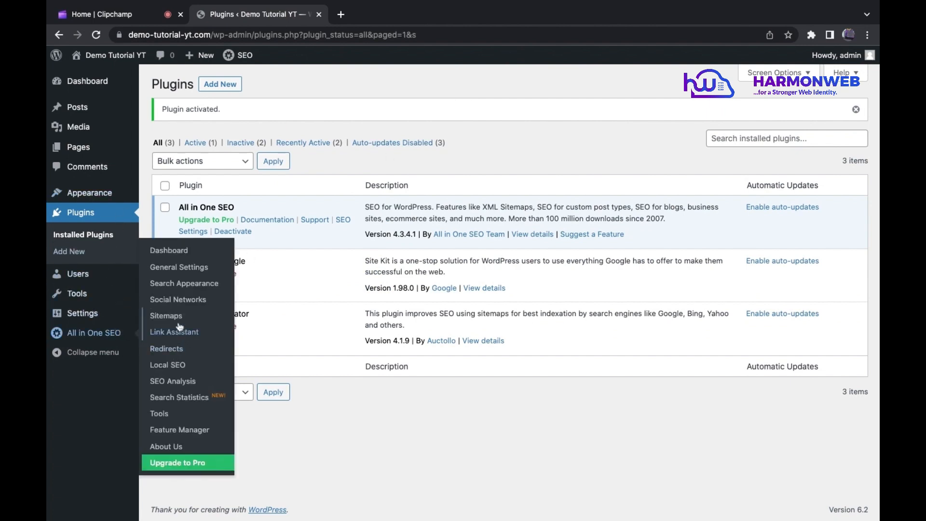
pyautogui.click(174, 322)
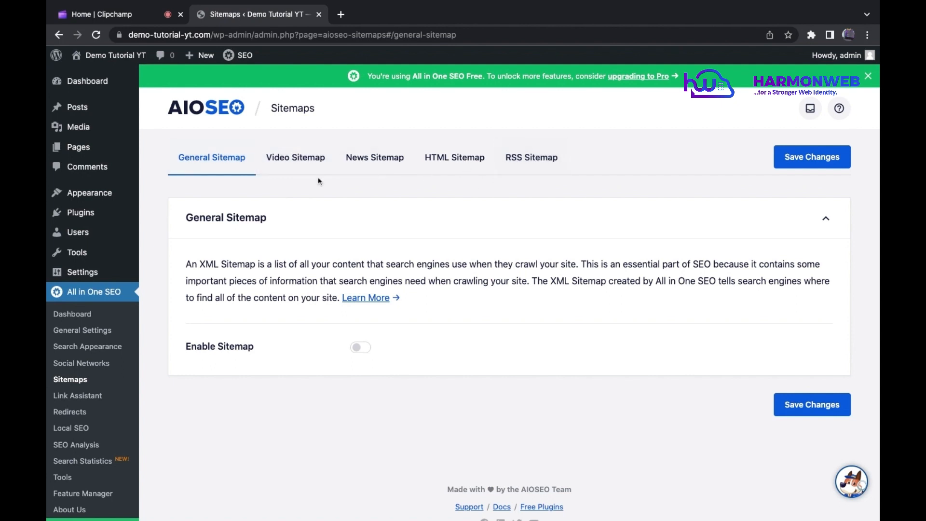
pyautogui.click(360, 346)
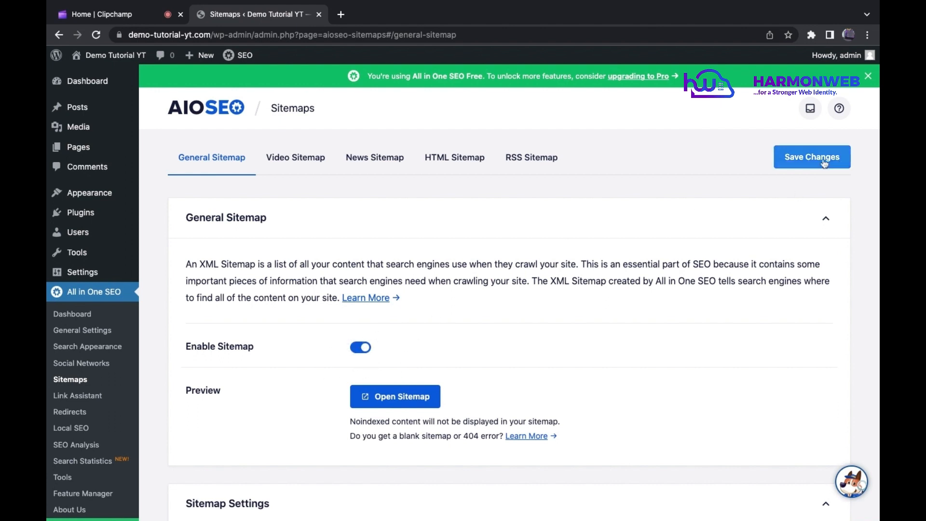
pyautogui.click(839, 159)
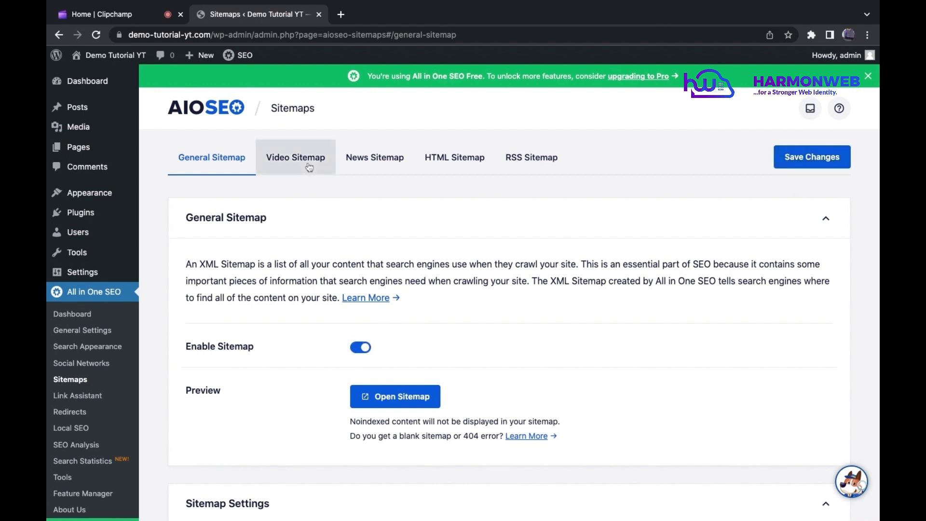
# Step: Look through the Video, News, HTML and RSS sitemap settings in All in One SEO
pyautogui.click(309, 167)
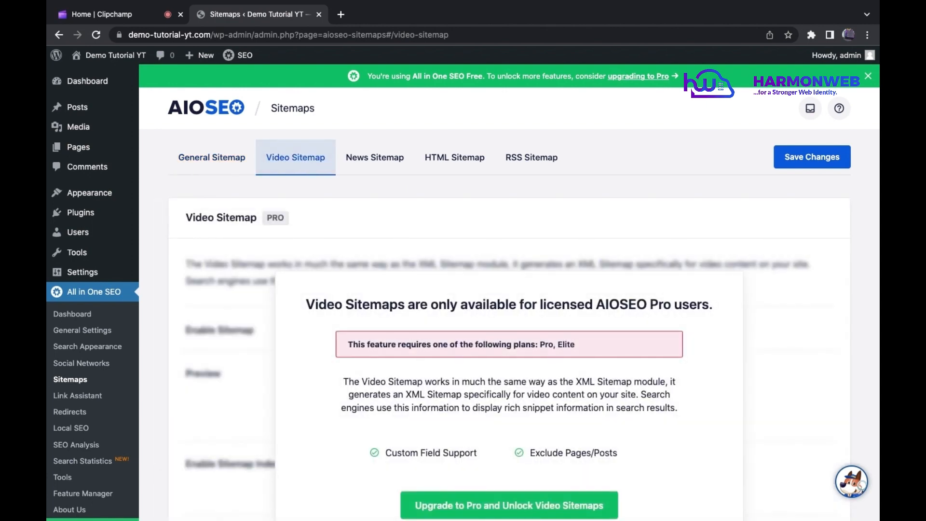
pyautogui.click(378, 161)
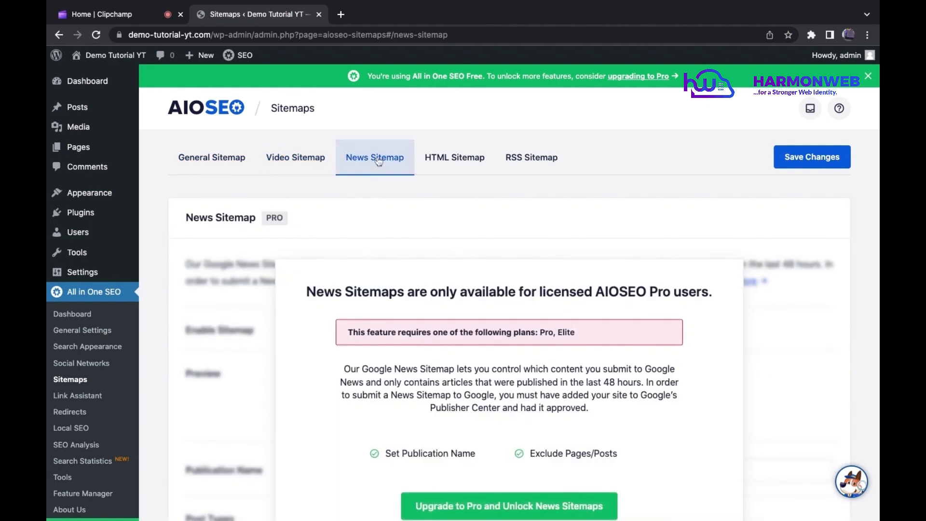
pyautogui.click(439, 167)
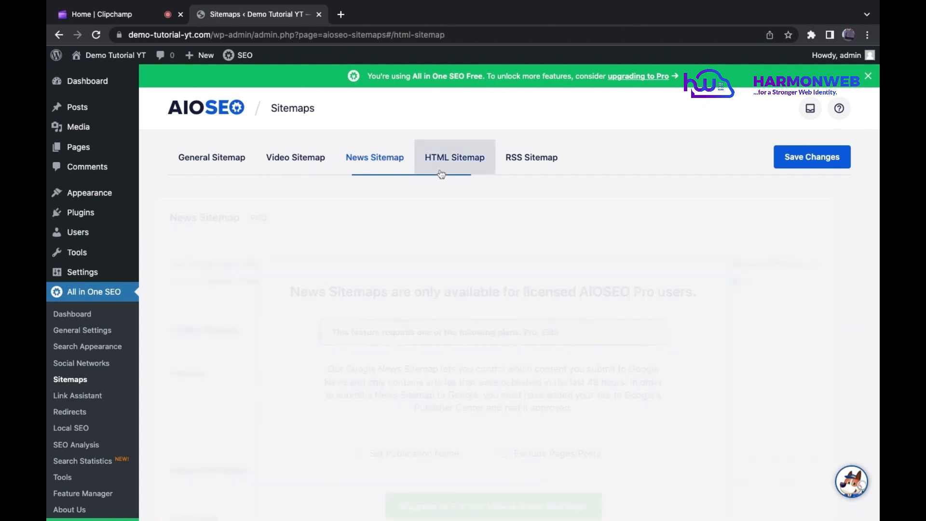
pyautogui.click(526, 165)
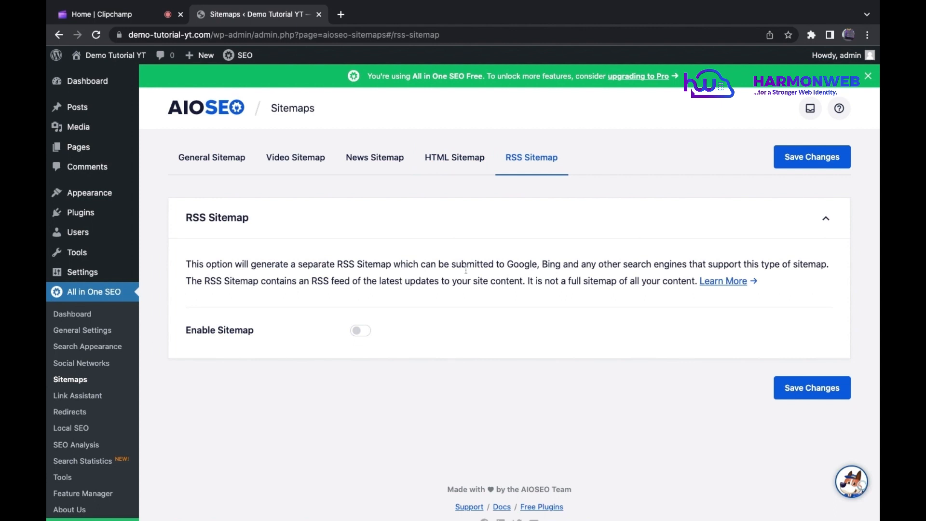
# Step: Preview the general XML sitemap on the site, checking its listed URL and selecting the sitemap.xml page address
pyautogui.click(199, 154)
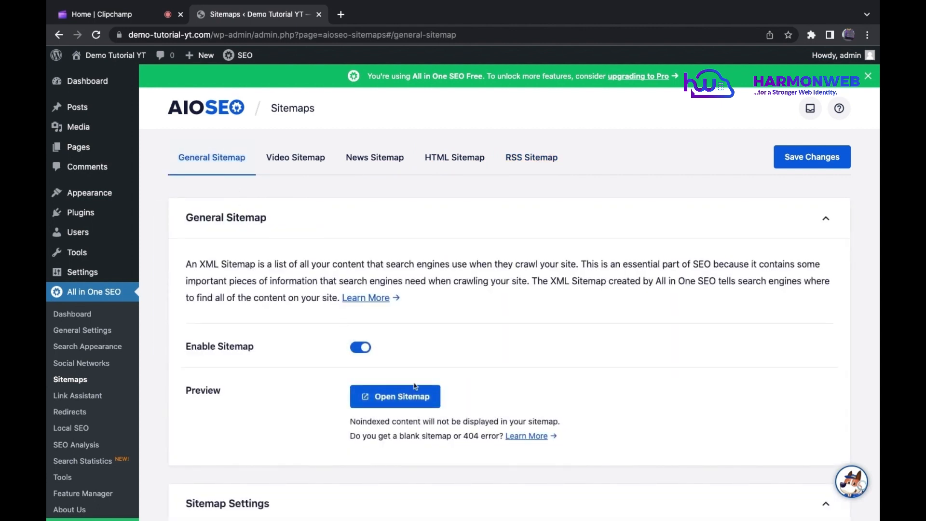
pyautogui.click(398, 400)
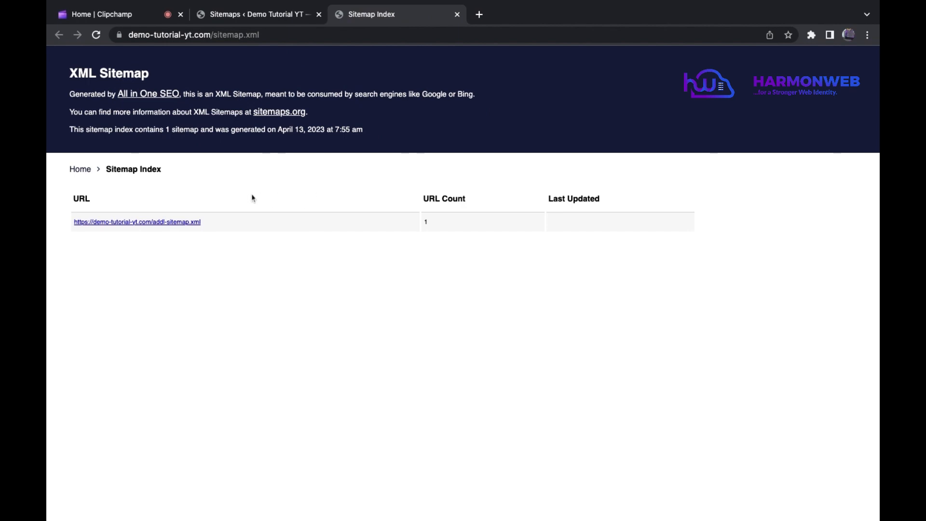
pyautogui.click(181, 225)
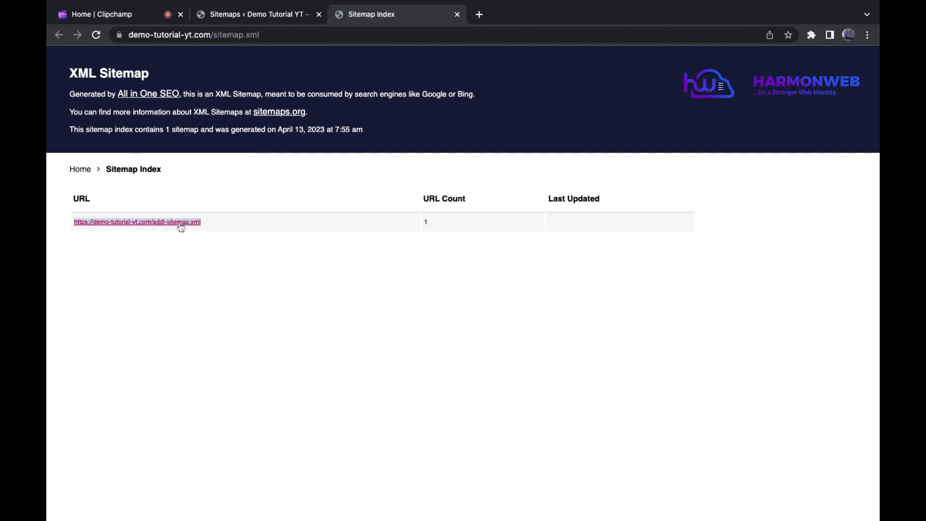
pyautogui.click(221, 35)
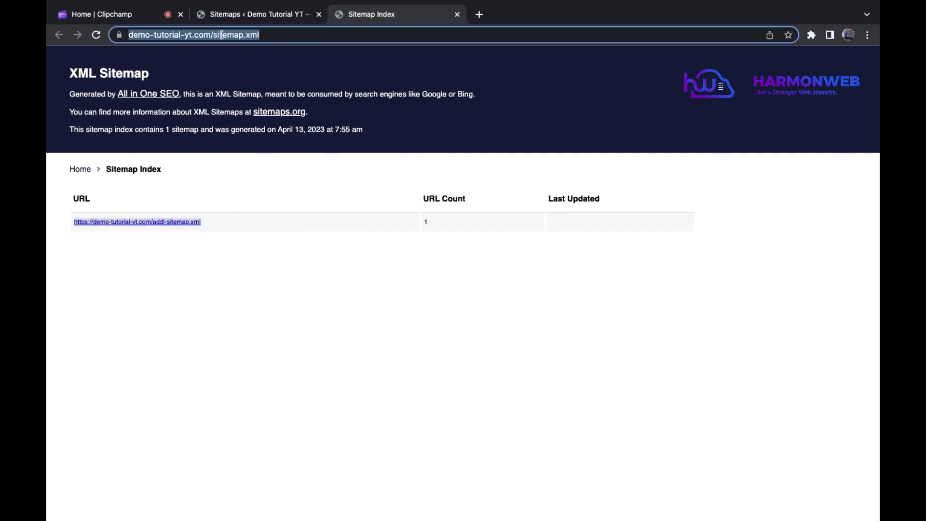
# Step: Return to the WordPress admin's installed plugins list and activate Site Kit by Google
pyautogui.click(261, 18)
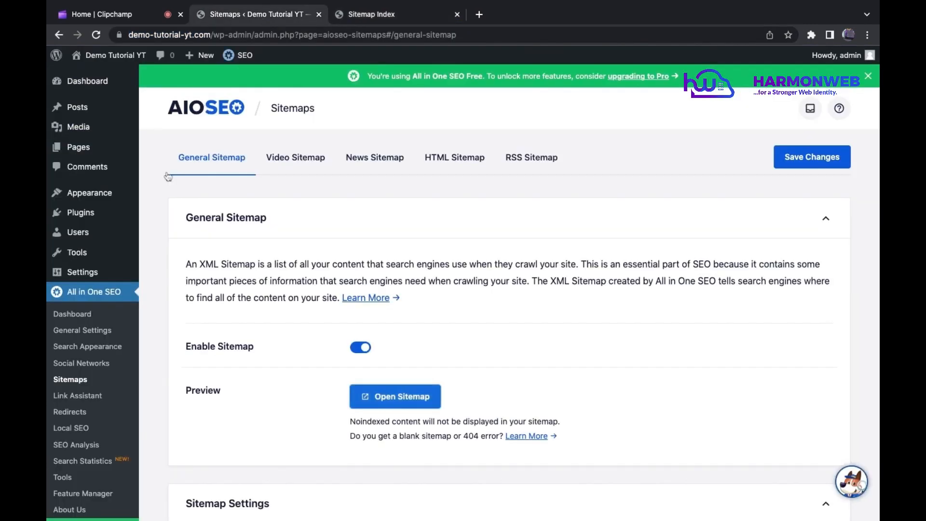
pyautogui.moveTo(111, 217)
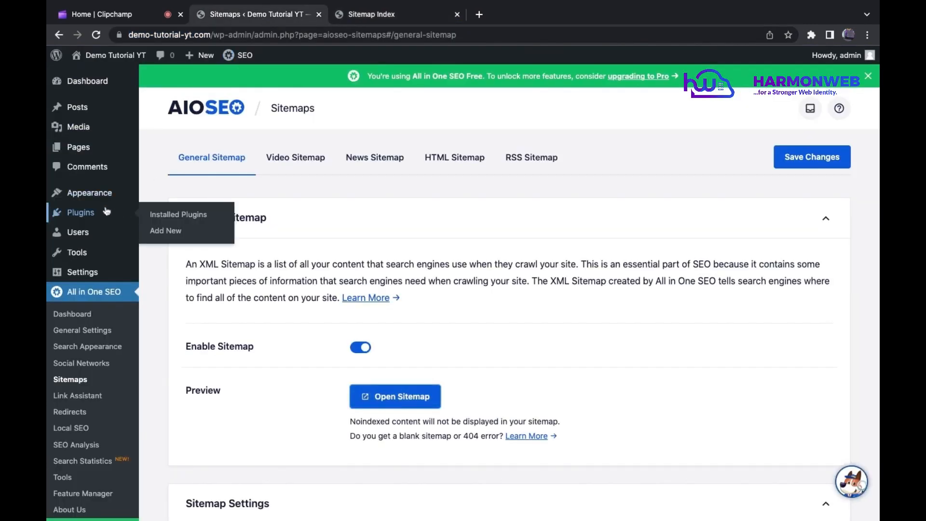
pyautogui.click(172, 217)
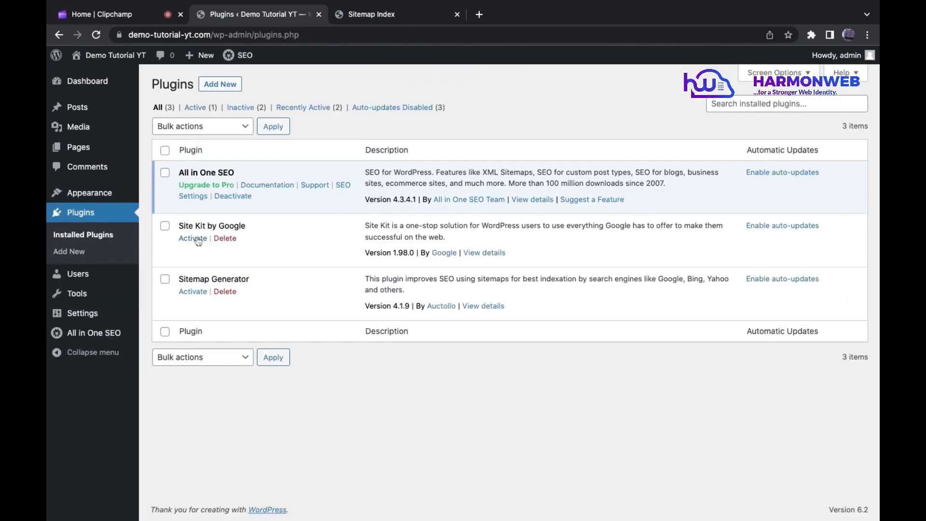
pyautogui.click(196, 238)
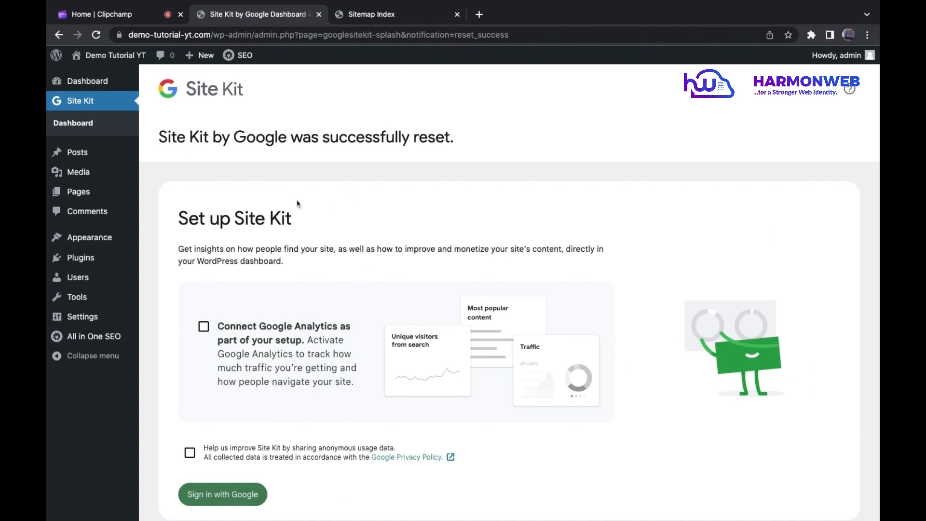
# Step: Opt in to connecting Google Analytics and sharing anonymous usage data, and sign in to Site Kit with the chosen Google account
pyautogui.click(204, 327)
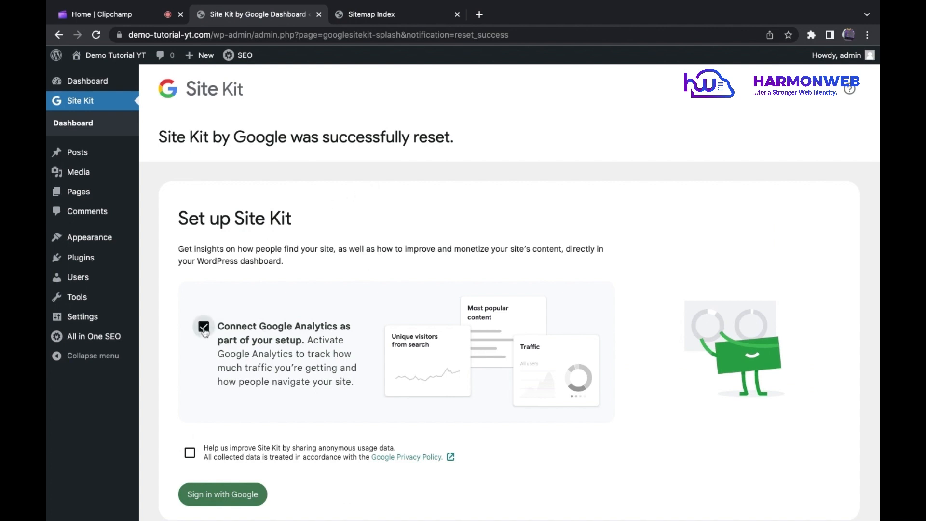
pyautogui.click(190, 454)
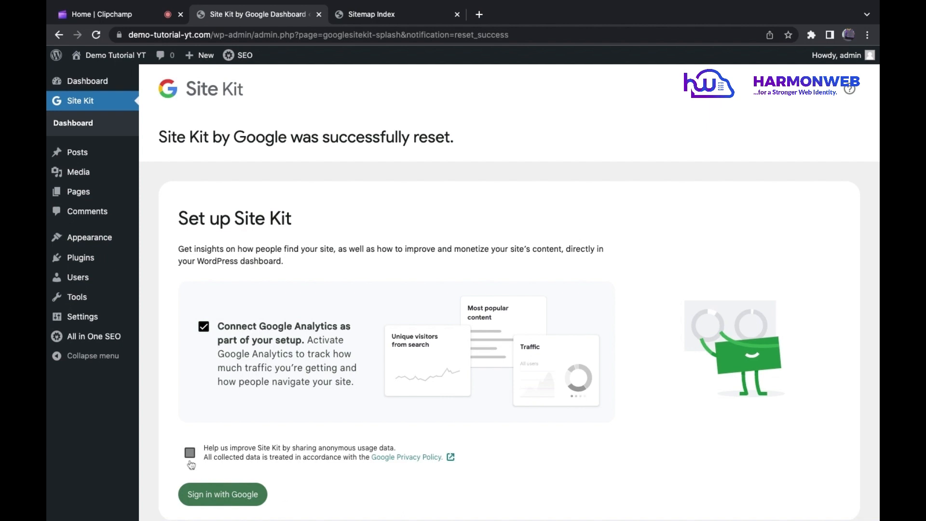
pyautogui.click(222, 496)
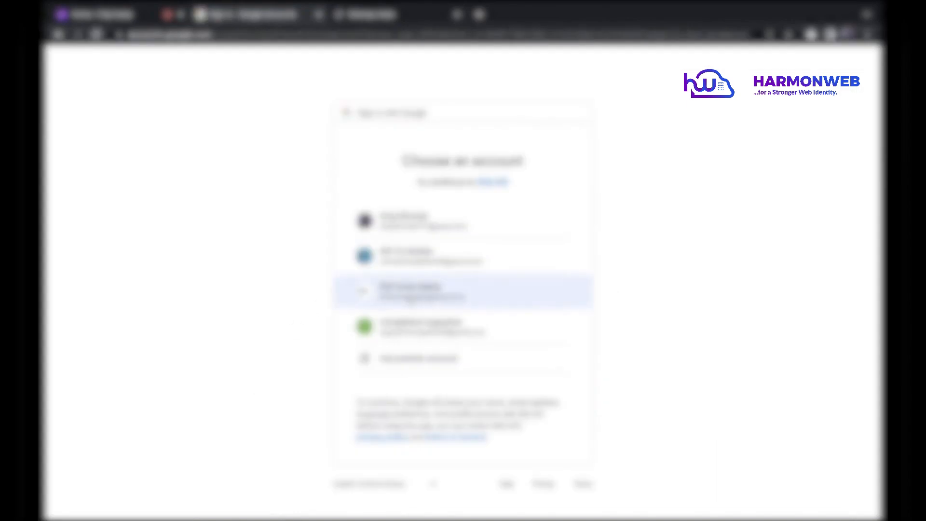
pyautogui.click(413, 296)
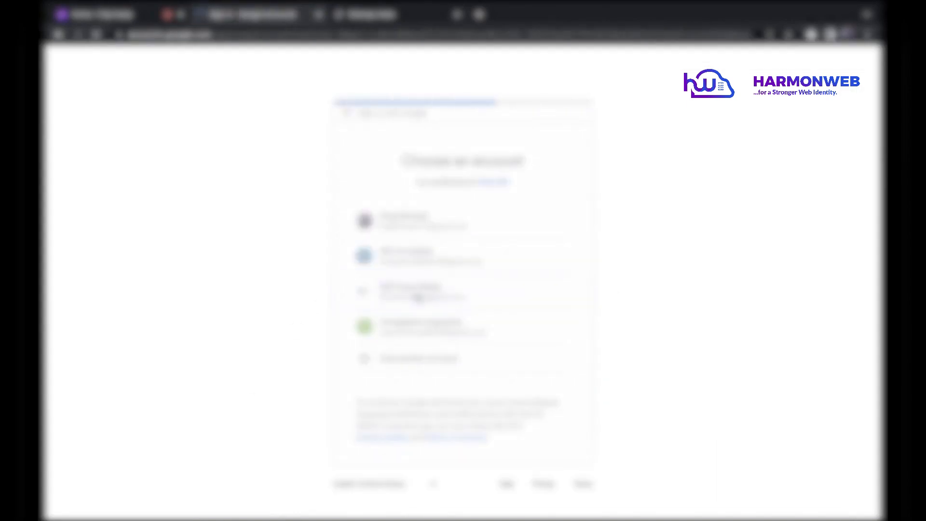
pyautogui.click(514, 421)
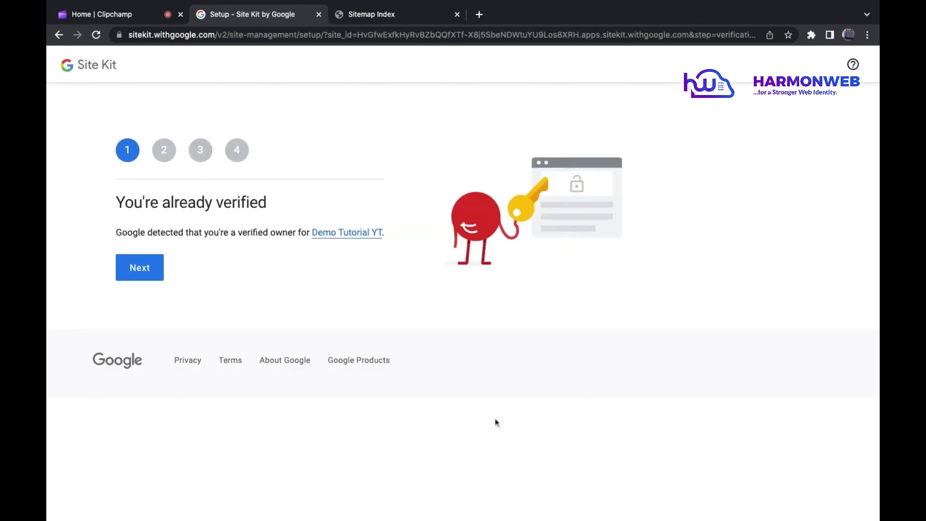
# Step: Complete the Site Kit setup by connecting Demo Tutorial YT to Search Console and configuring Analytics with the preselected demo-tutorial-yt.com properties
pyautogui.click(150, 264)
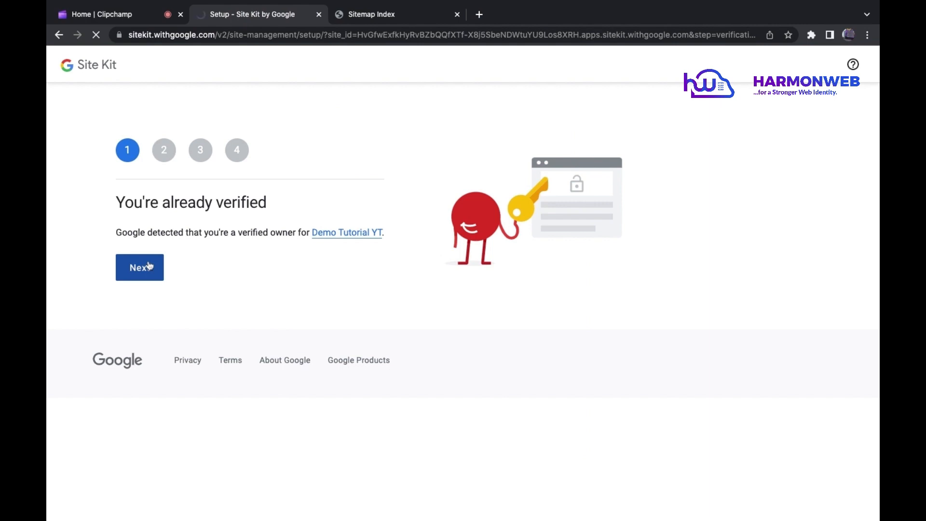
pyautogui.click(145, 294)
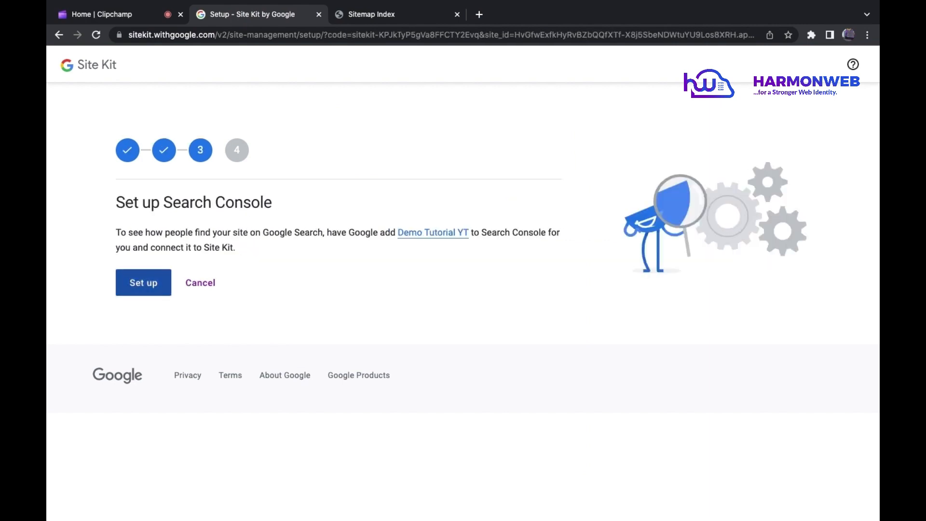
pyautogui.click(151, 285)
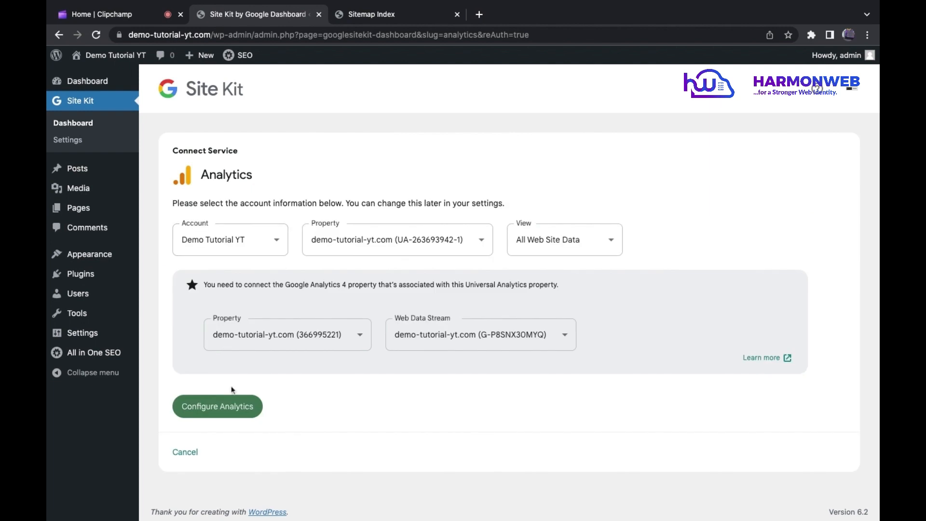
pyautogui.click(217, 407)
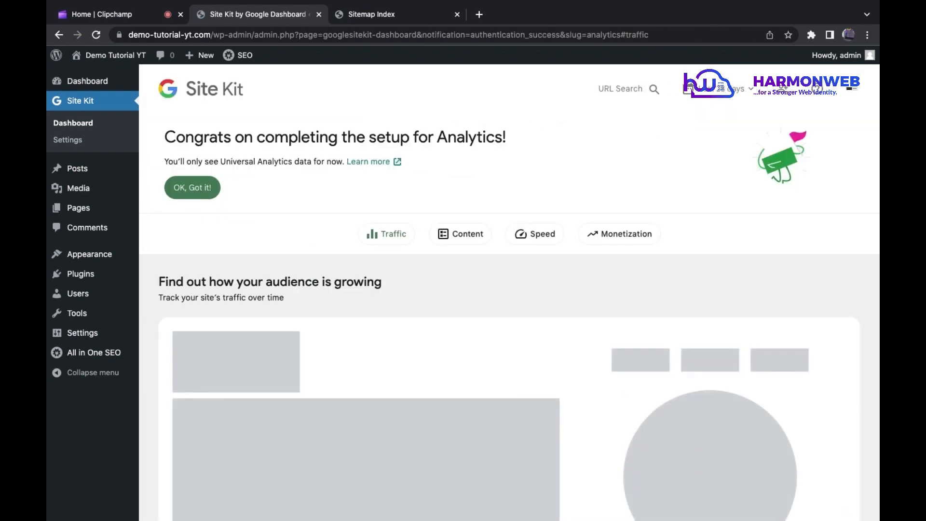
# Step: Dismiss the Site Kit dashboard notices, review the search traffic section and open its source report in Search Console
pyautogui.click(208, 187)
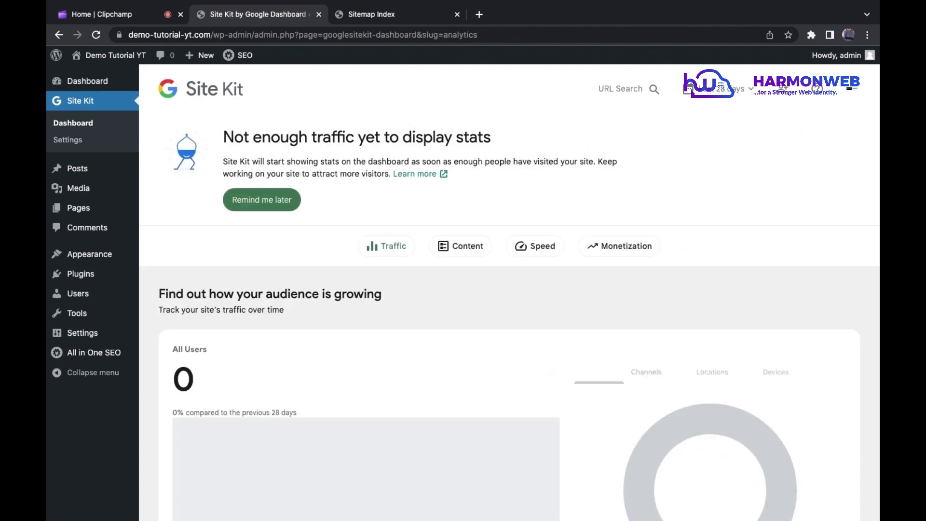
pyautogui.click(285, 201)
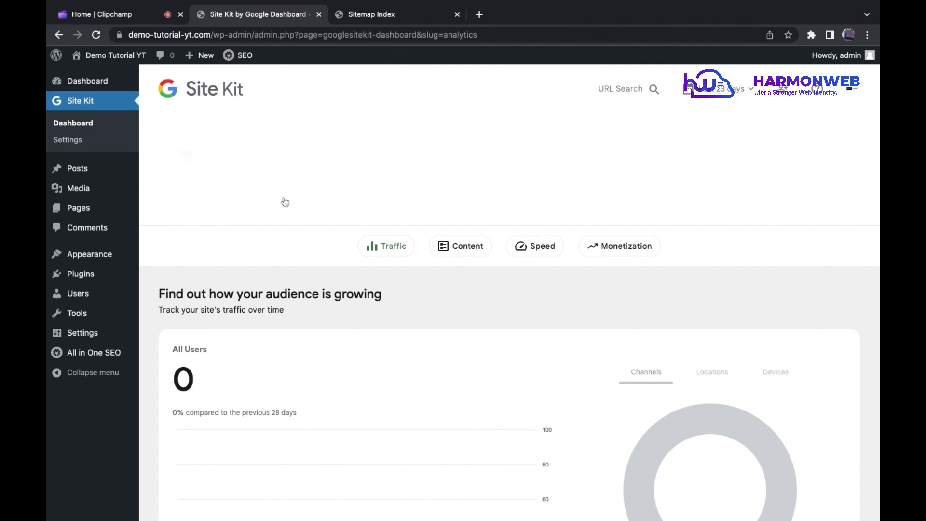
pyautogui.scroll(-15, 283, 187)
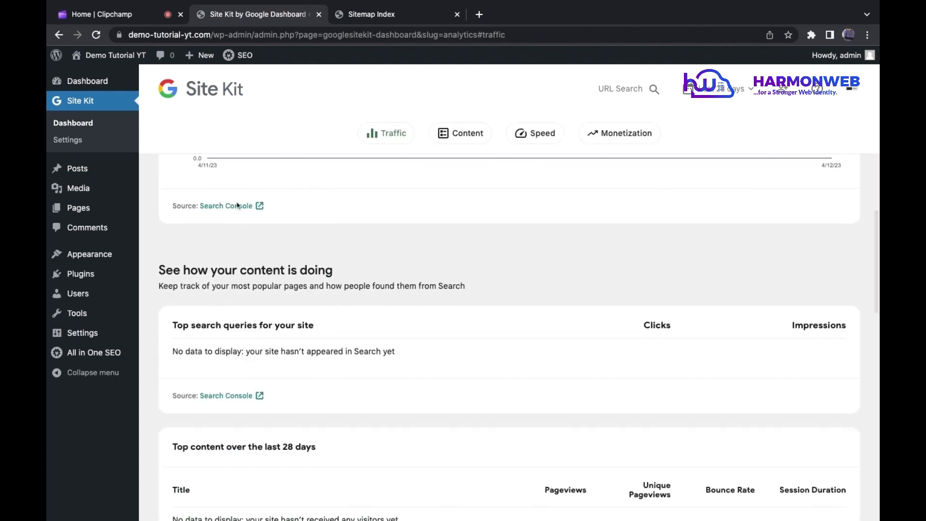
pyautogui.scroll(10, 228, 207)
pyautogui.scroll(1, 228, 208)
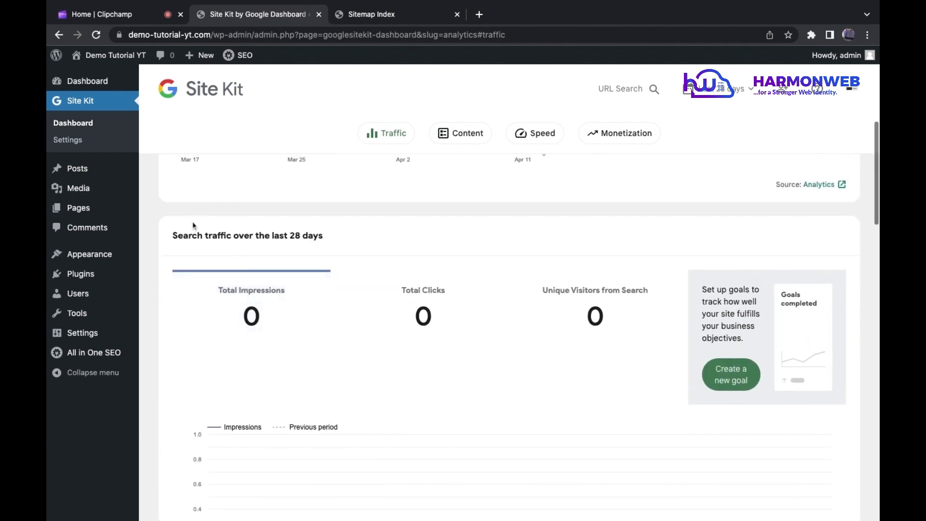
pyautogui.scroll(-7, 343, 227)
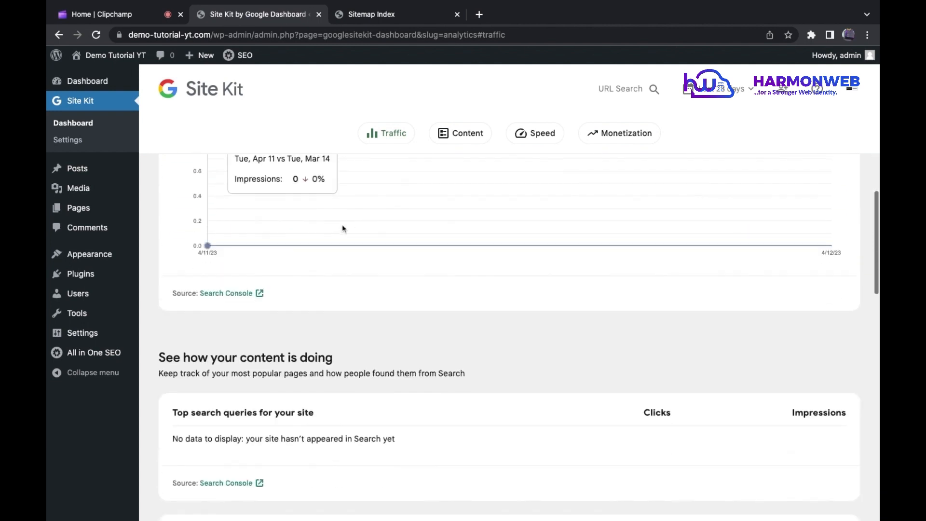
pyautogui.click(234, 295)
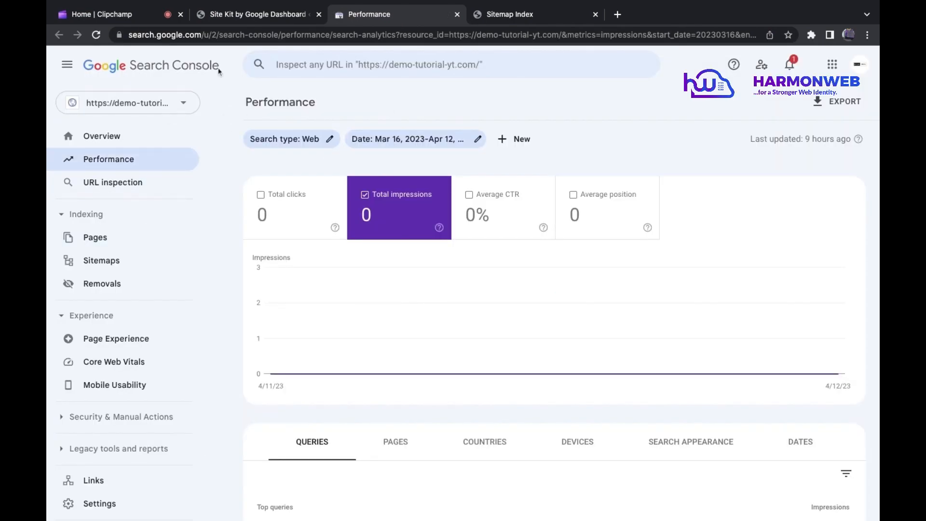
# Step: Copy the demo-tutorial-yt.com/sitemap.xml address from the open sitemap page and go to the Sitemaps page in Search Console
pyautogui.click(292, 18)
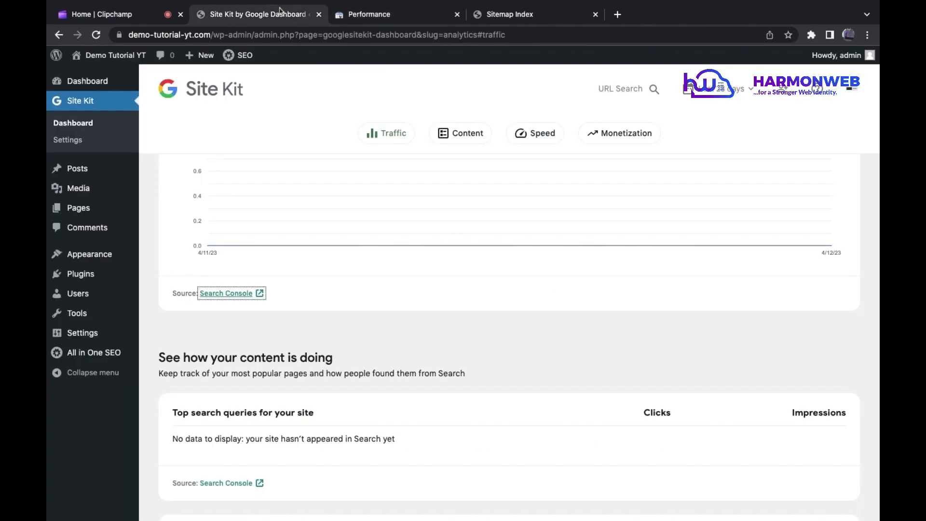
pyautogui.click(496, 17)
pyautogui.press('BackSpace')
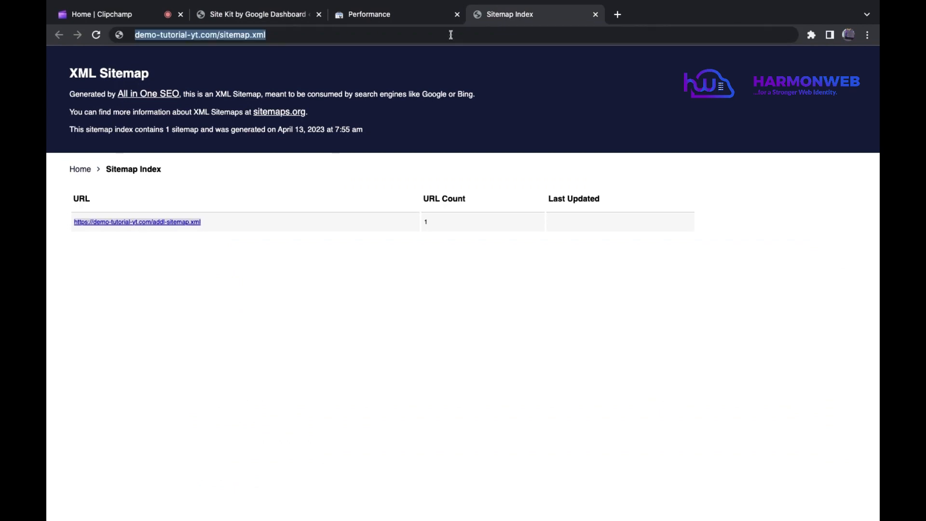
pyautogui.click(395, 15)
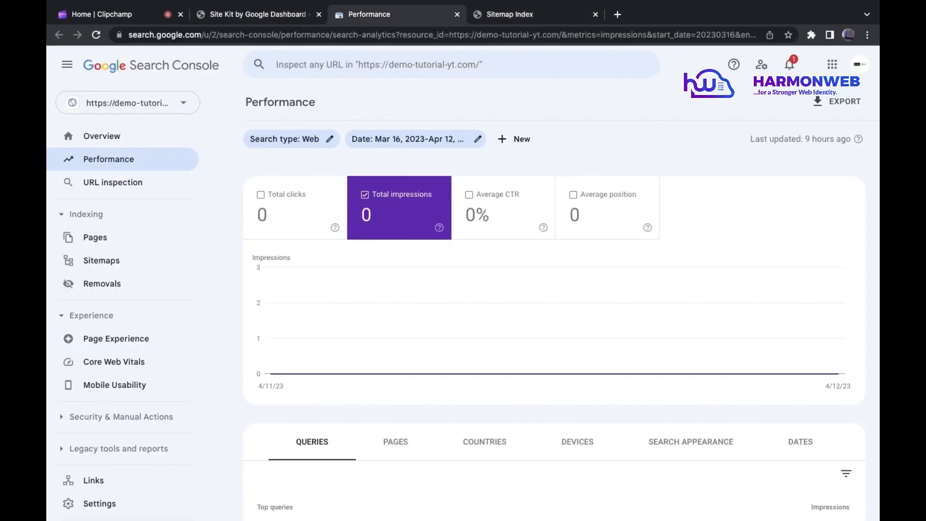
pyautogui.click(111, 262)
pyautogui.click(427, 187)
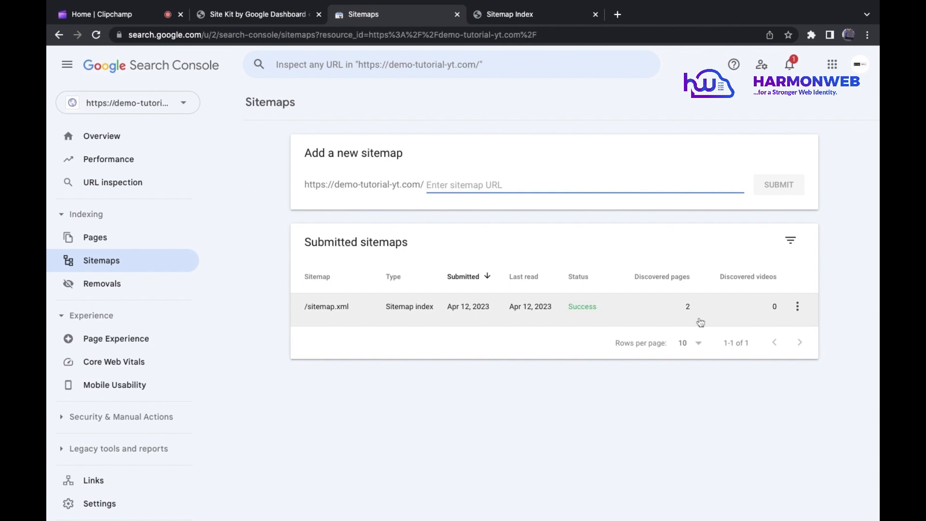
# Step: Open the details of the submitted /sitemap.xml and remove that sitemap from the Search Console property
pyautogui.click(715, 309)
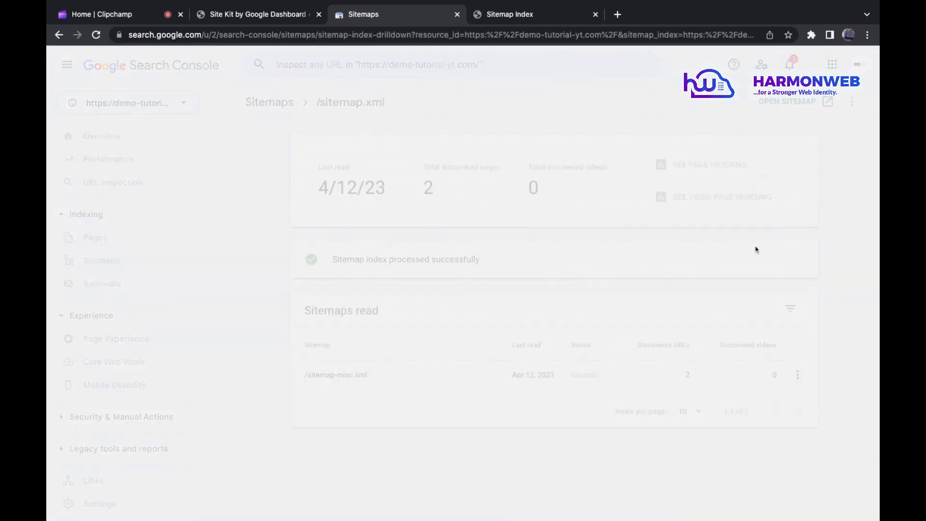
pyautogui.click(853, 102)
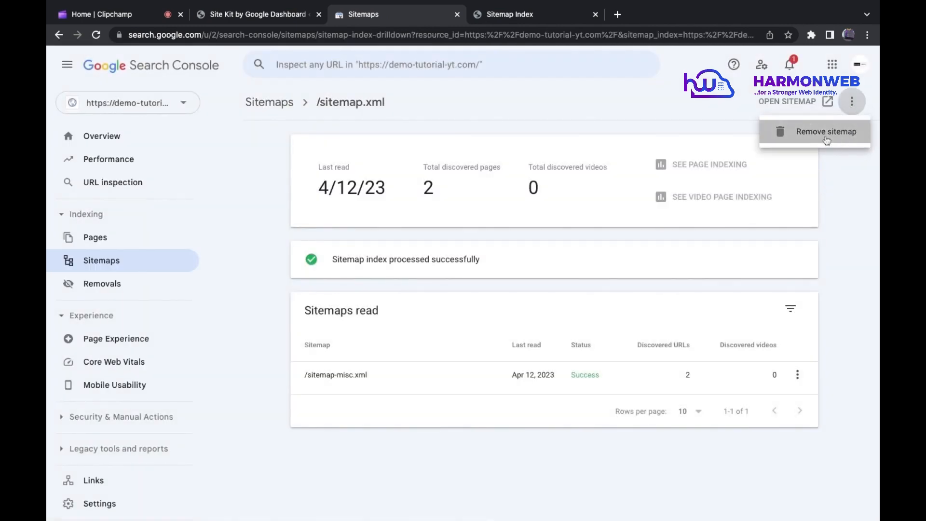
pyautogui.click(826, 137)
pyautogui.click(588, 304)
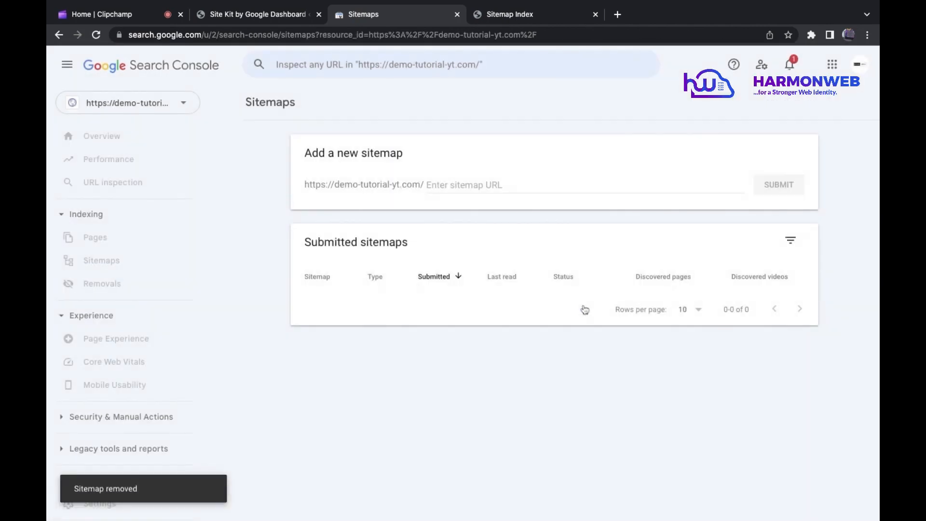
pyautogui.write('https://demo-tutorial-yt.com/sitemap.xml')
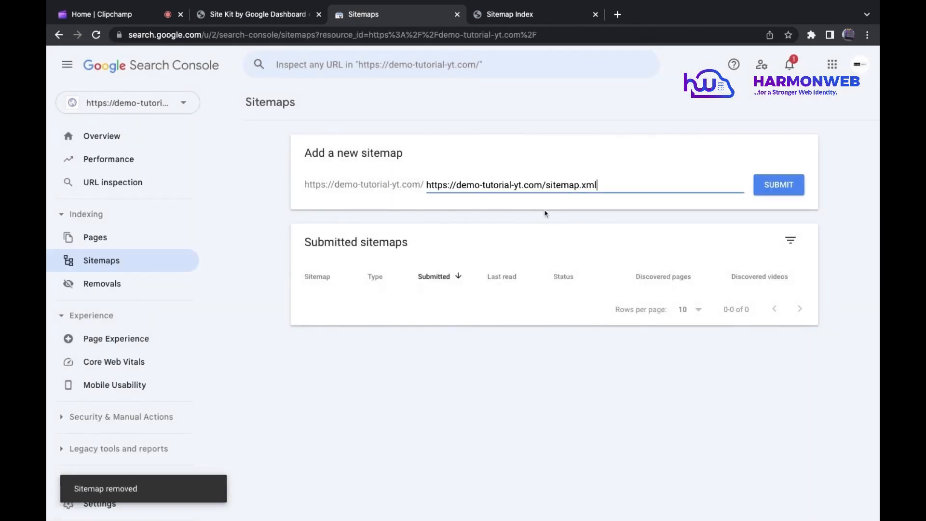
pyautogui.click(784, 185)
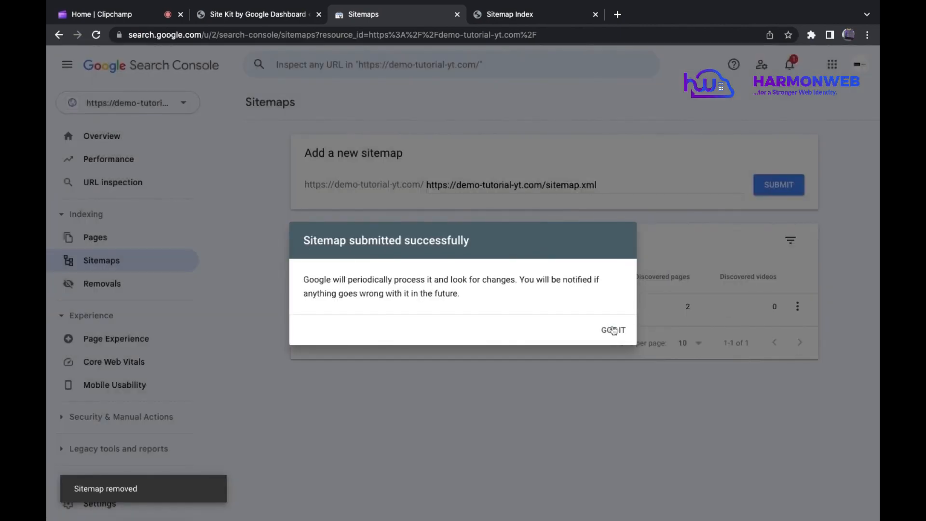
pyautogui.click(611, 329)
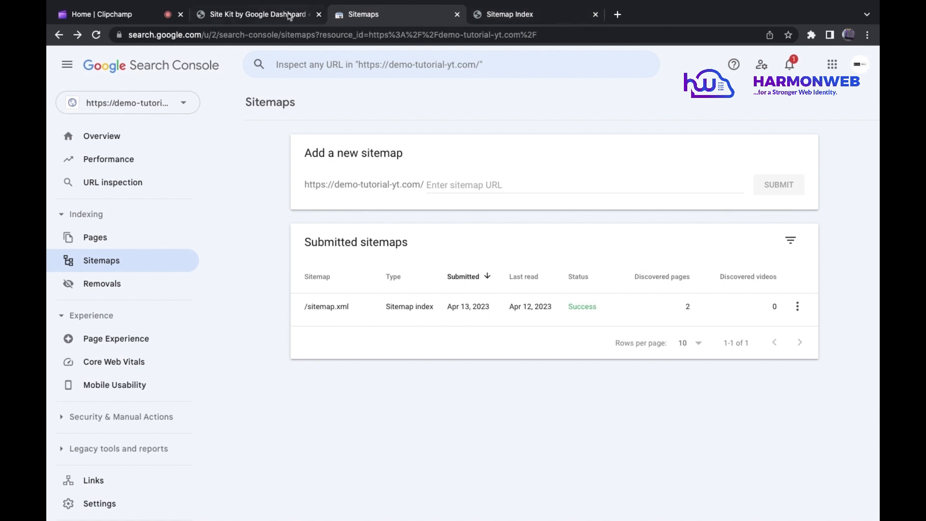
# Step: Return to the installed plugins list in WordPress, deactivate All in One SEO and activate Sitemap Generator
pyautogui.click(266, 15)
pyautogui.moveTo(111, 284)
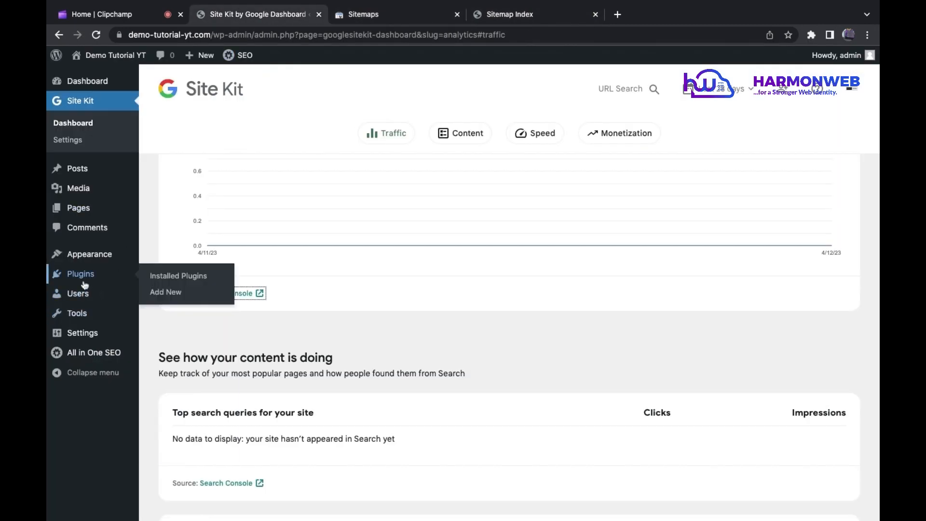
pyautogui.click(159, 277)
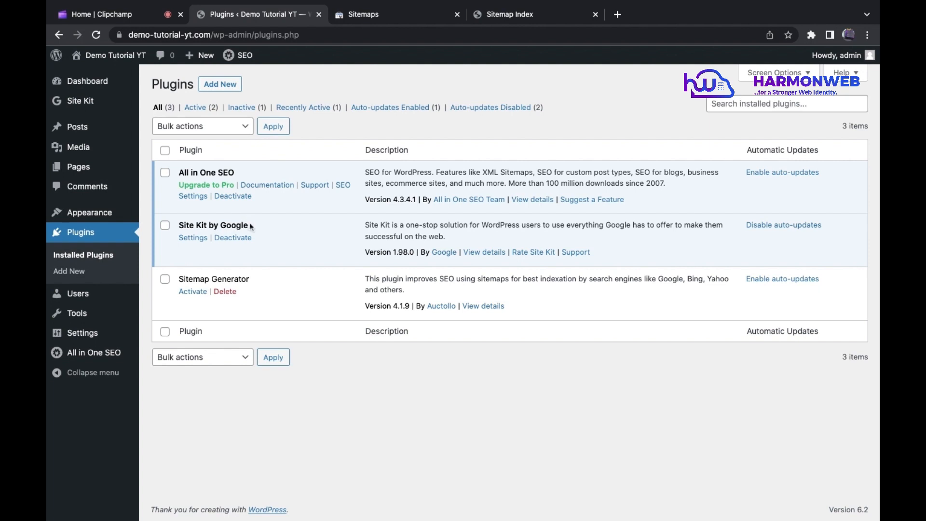
pyautogui.click(236, 197)
pyautogui.click(192, 315)
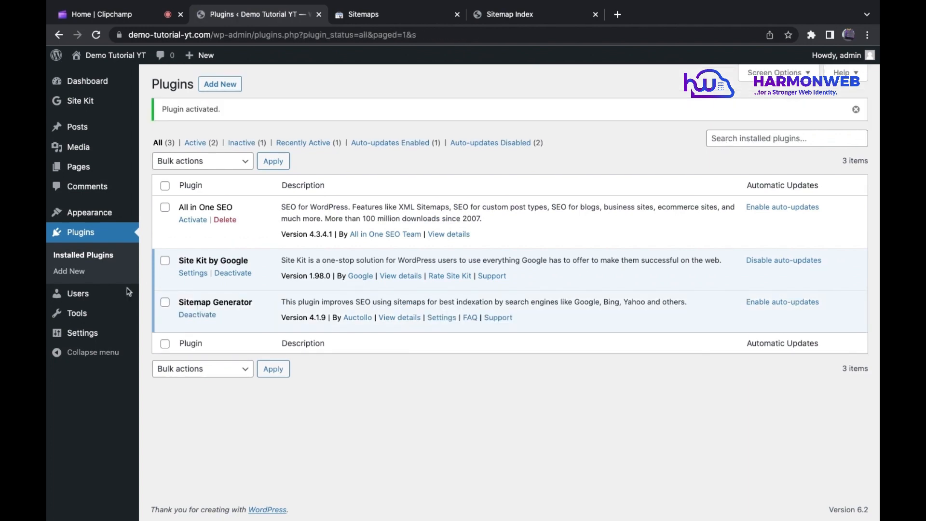
# Step: Open the XML-Sitemap settings and review the post priority, sitemap content, excluded items and change frequency options
pyautogui.moveTo(96, 338)
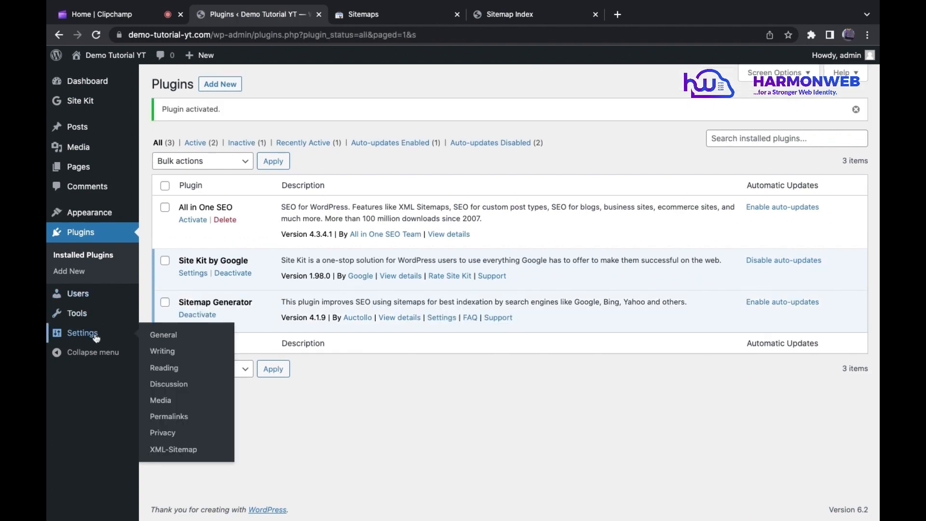
pyautogui.click(174, 452)
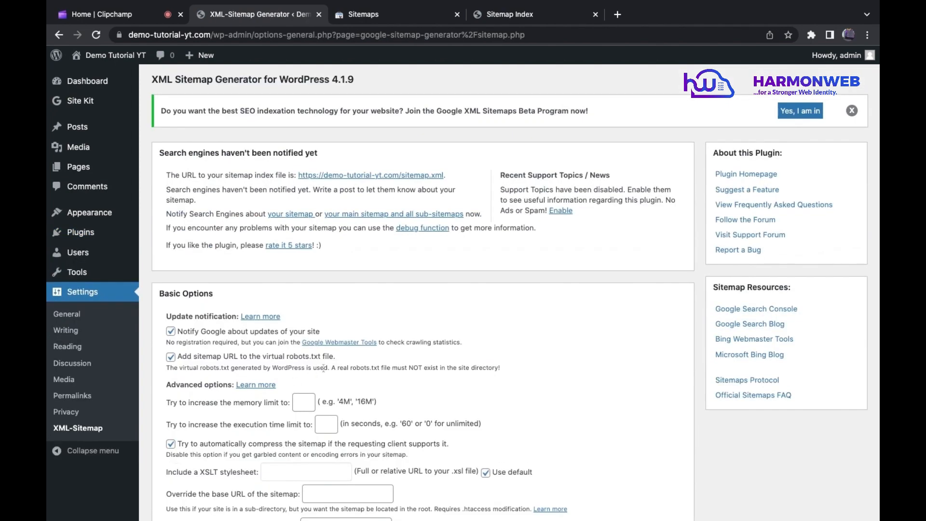
pyautogui.scroll(-15, 323, 368)
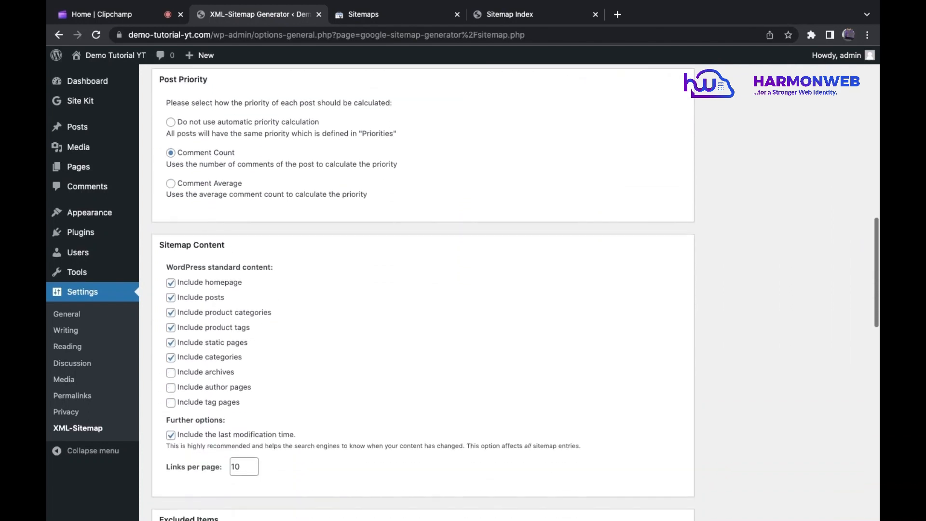
pyautogui.scroll(-1, 192, 253)
pyautogui.tripleClick(159, 213)
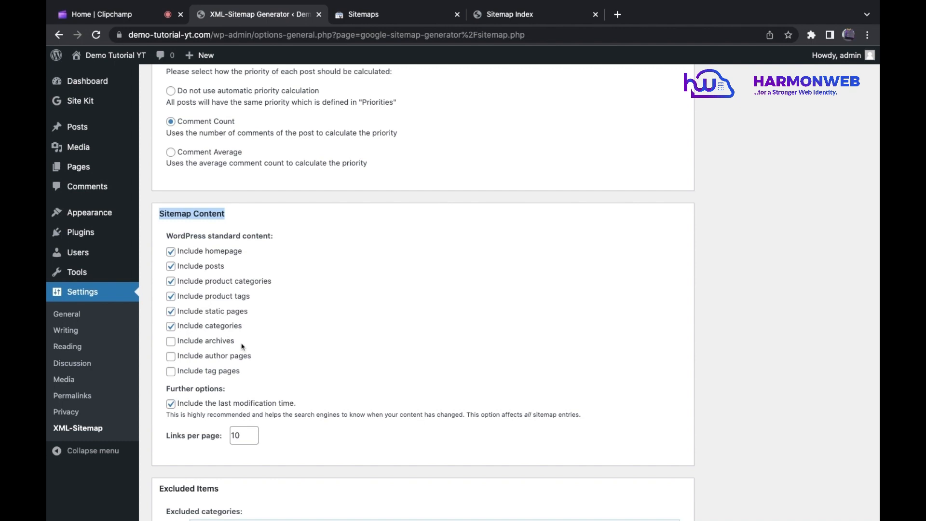
pyautogui.scroll(-4, 291, 380)
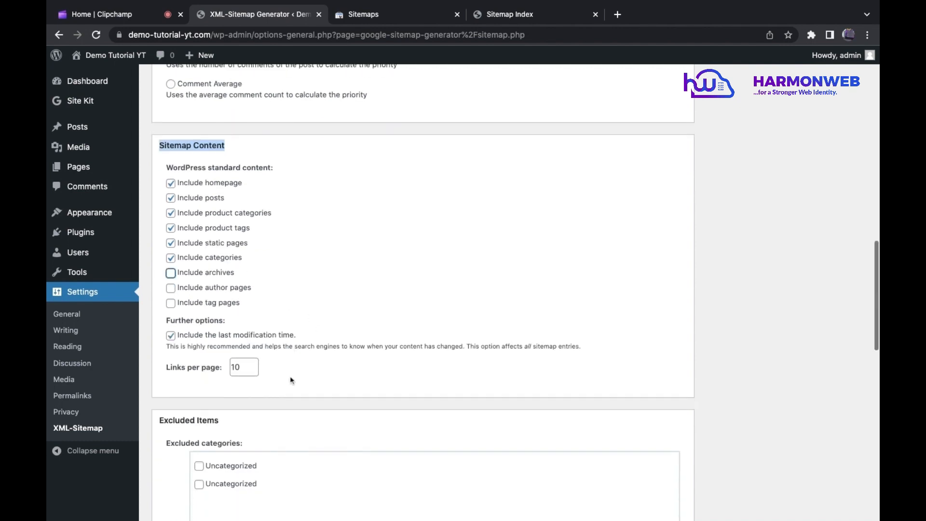
pyautogui.scroll(-6, 291, 380)
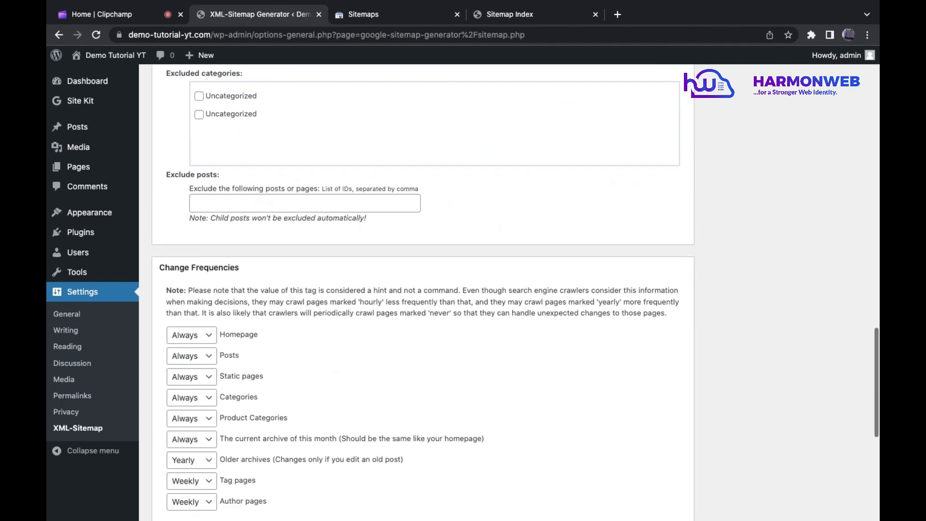
pyautogui.scroll(-2, 275, 343)
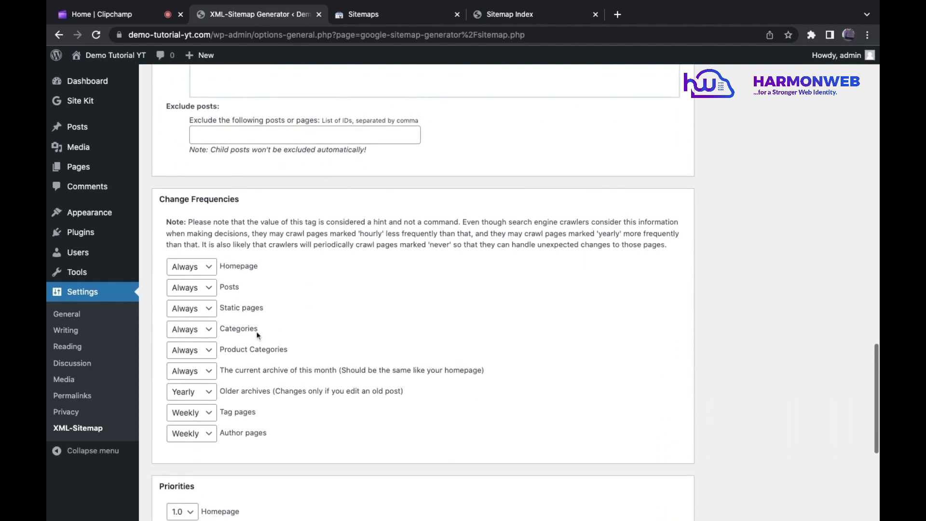
# Step: Look over the homepage change frequency choices and the priorities, and save the XML Sitemap Generator options
pyautogui.click(201, 268)
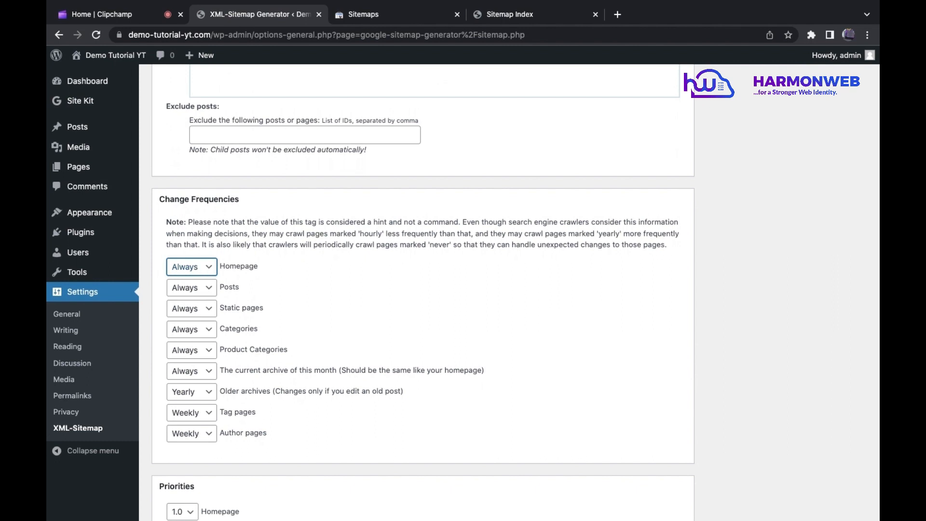
pyautogui.moveTo(226, 268); pyautogui.dragTo(229, 371)
pyautogui.click(229, 370)
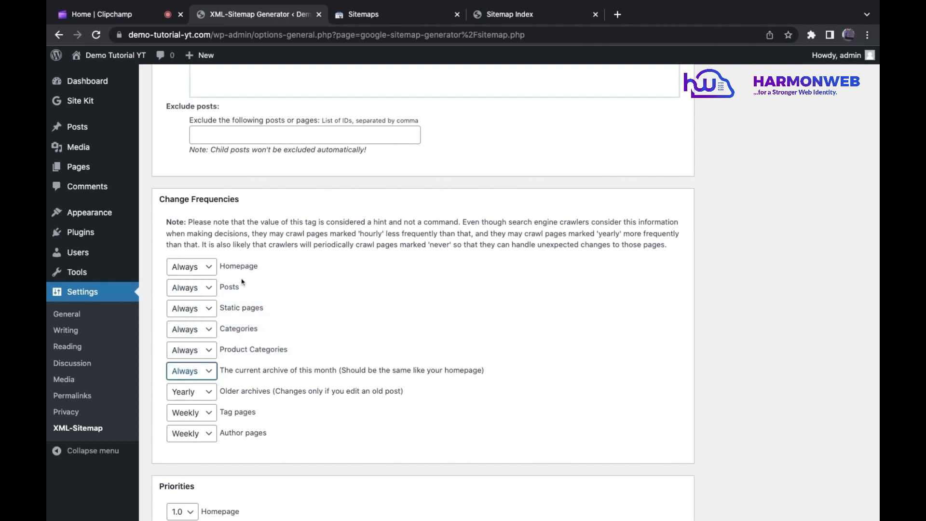
pyautogui.click(203, 273)
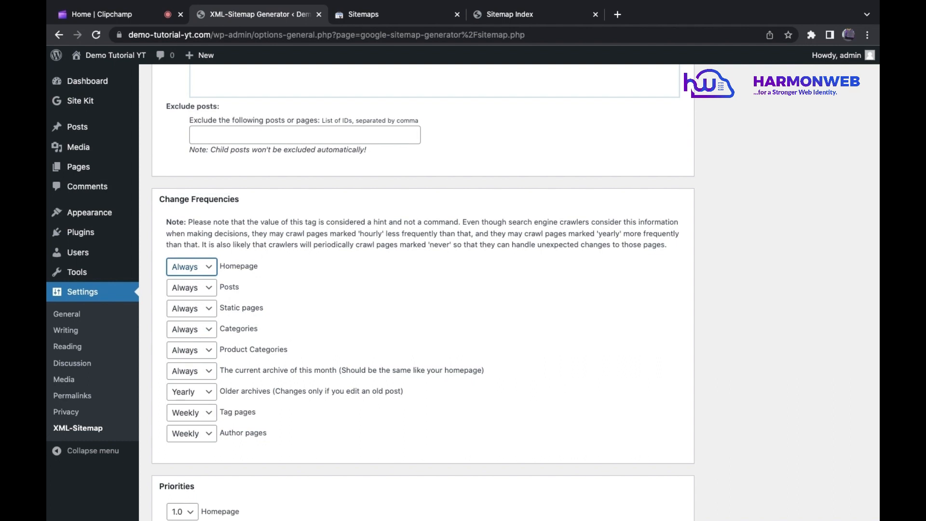
pyautogui.scroll(6, 232, 318)
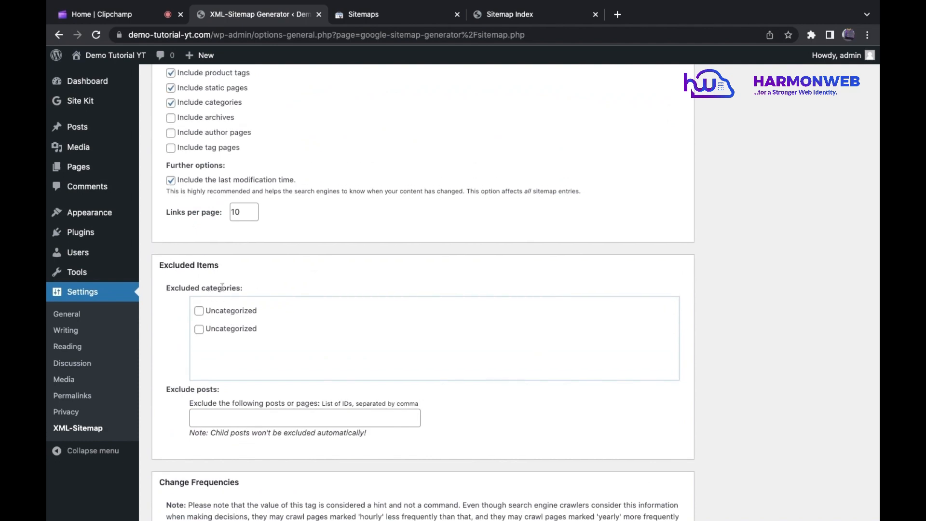
pyautogui.scroll(-10, 237, 296)
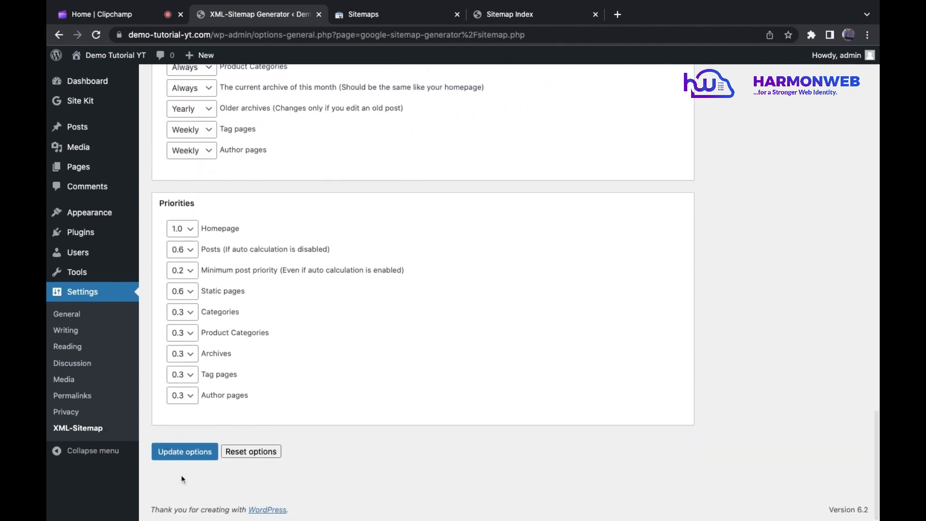
pyautogui.click(188, 451)
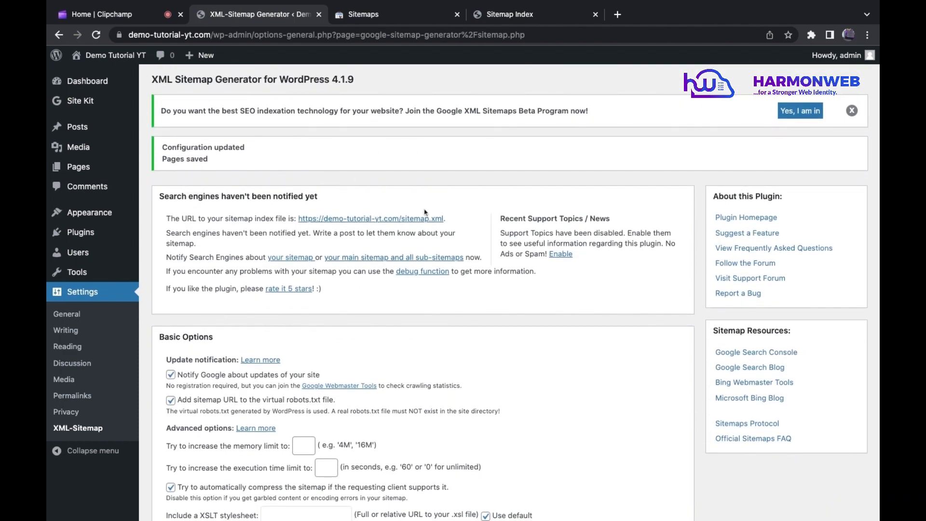
# Step: Select the generator's sitemap index URL, reload the open sitemap.xml page to check its content, and return to Search Console's Sitemaps page
pyautogui.rightClick(396, 222)
pyautogui.press('super+c')
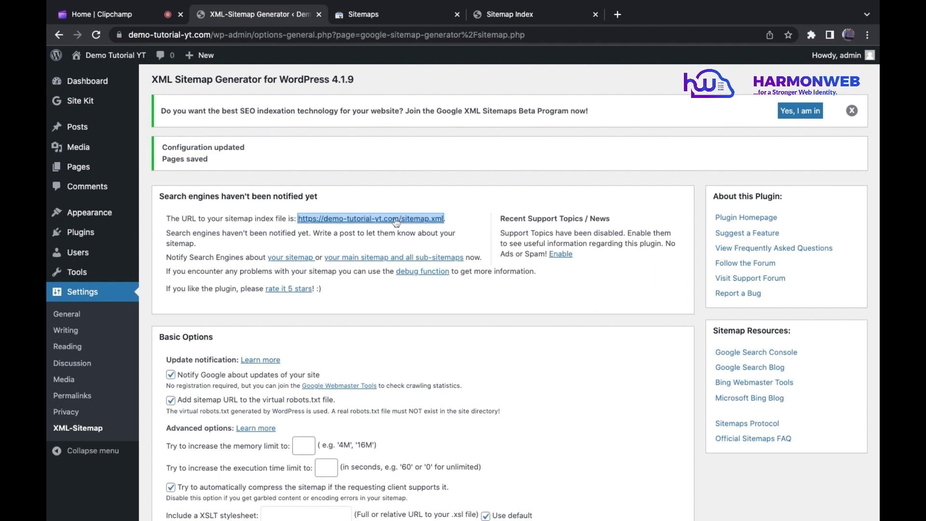
pyautogui.click(498, 17)
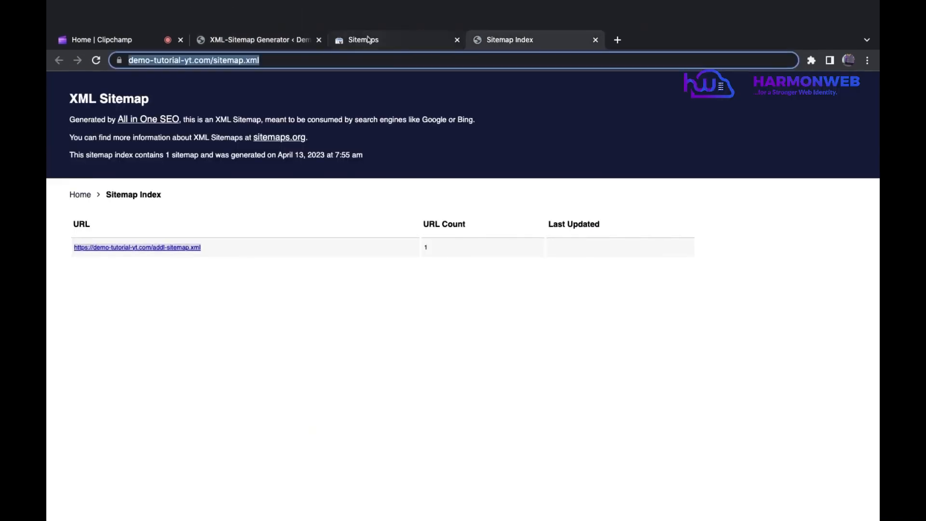
pyautogui.click(368, 40)
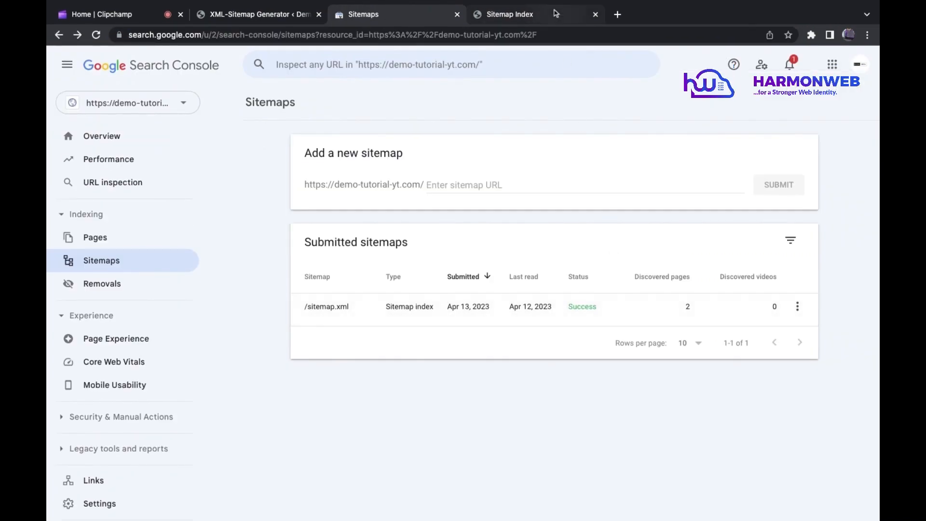
pyautogui.click(535, 15)
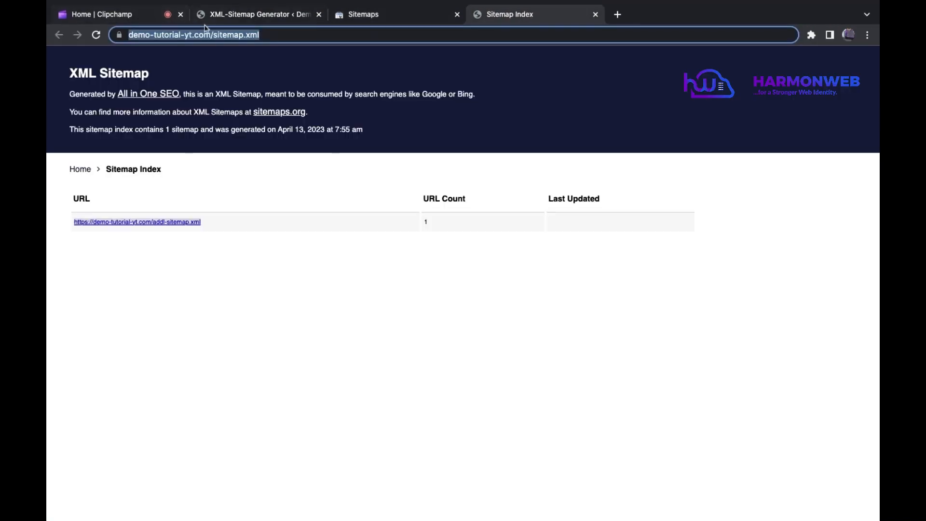
pyautogui.click(96, 36)
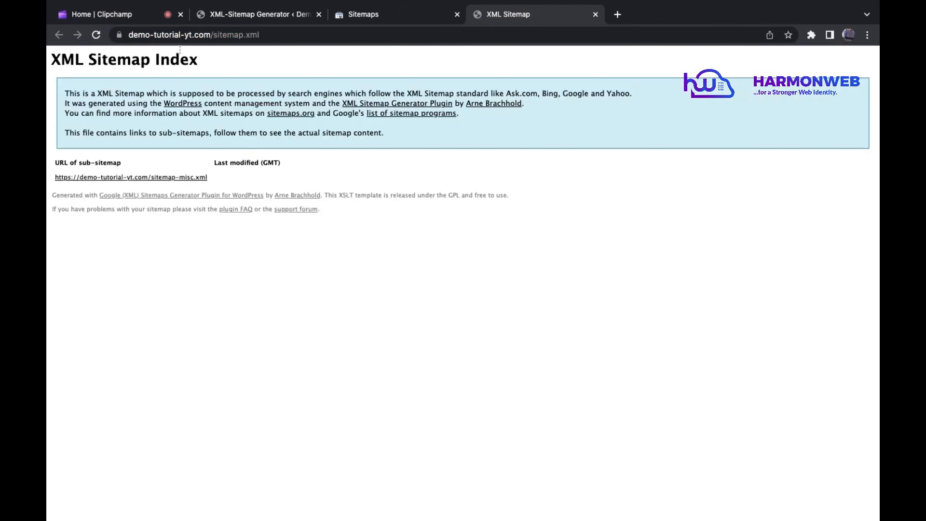
pyautogui.click(411, 14)
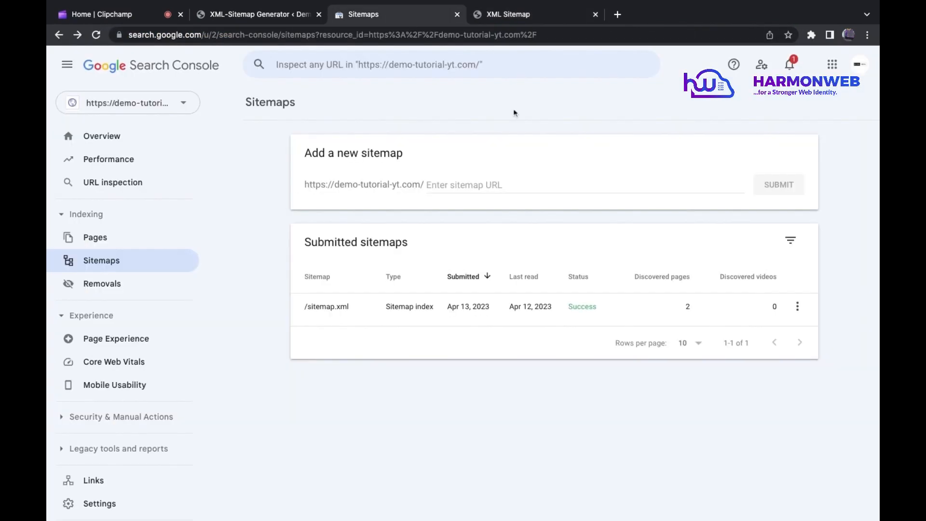
# Step: Open the details of the submitted /sitemap.xml and remove that sitemap from the demo-tutorial-yt.com property
pyautogui.click(699, 299)
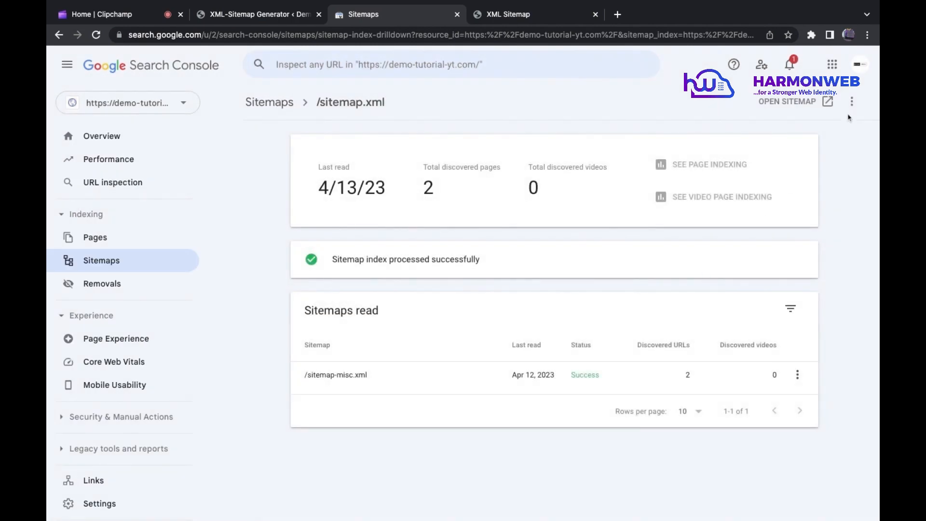
pyautogui.click(852, 104)
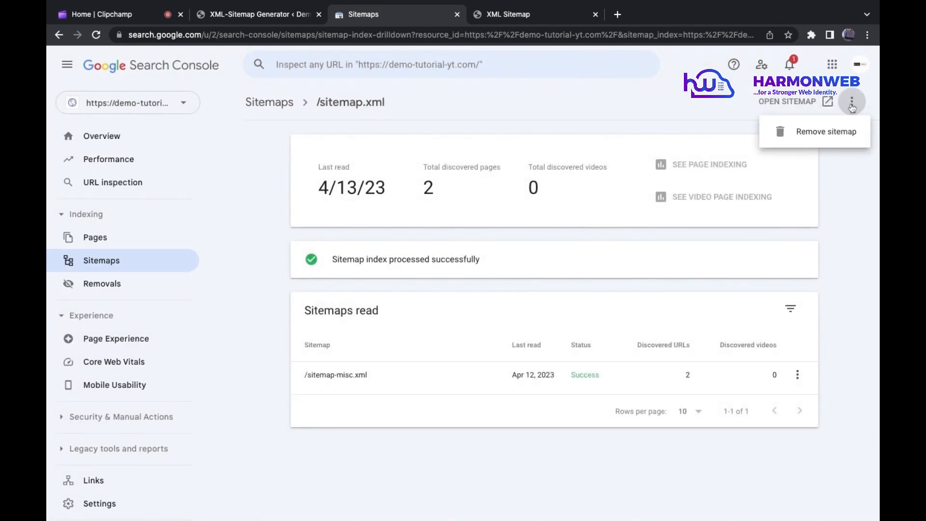
pyautogui.click(826, 131)
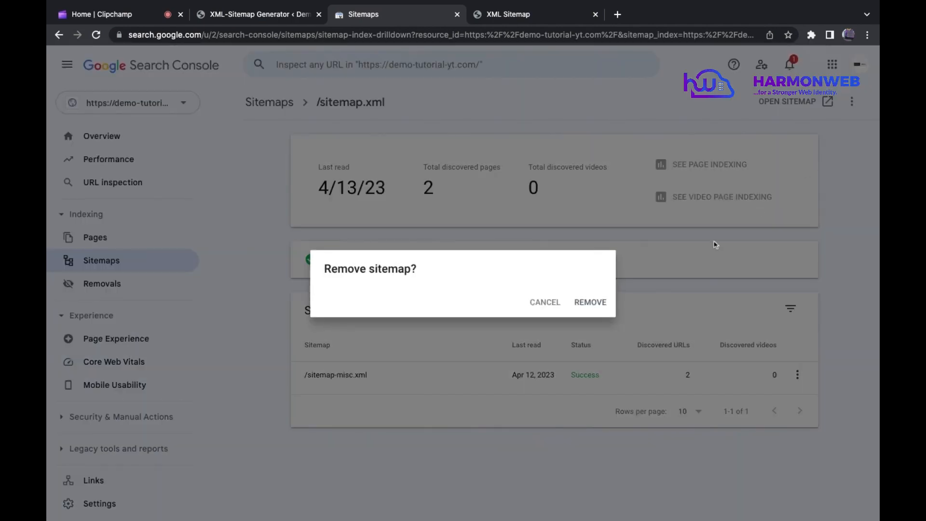
pyautogui.click(577, 300)
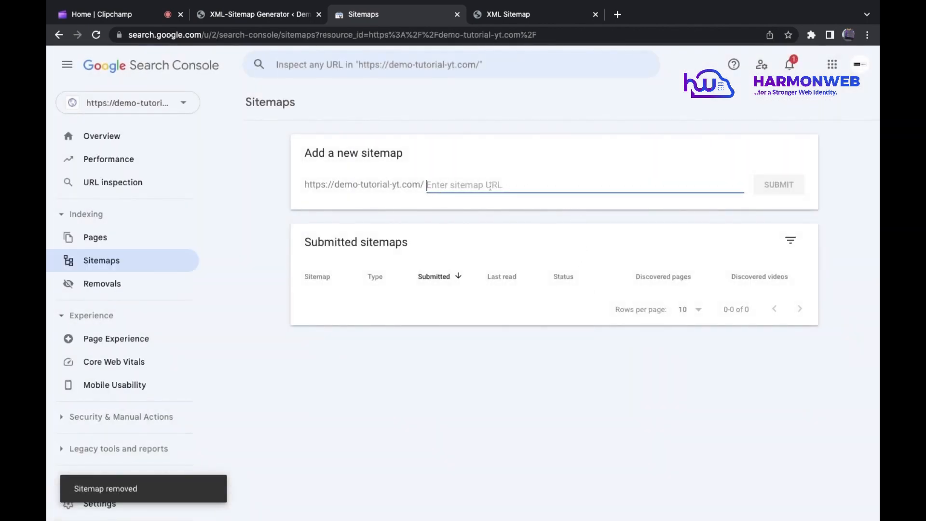
pyautogui.press('super+v')
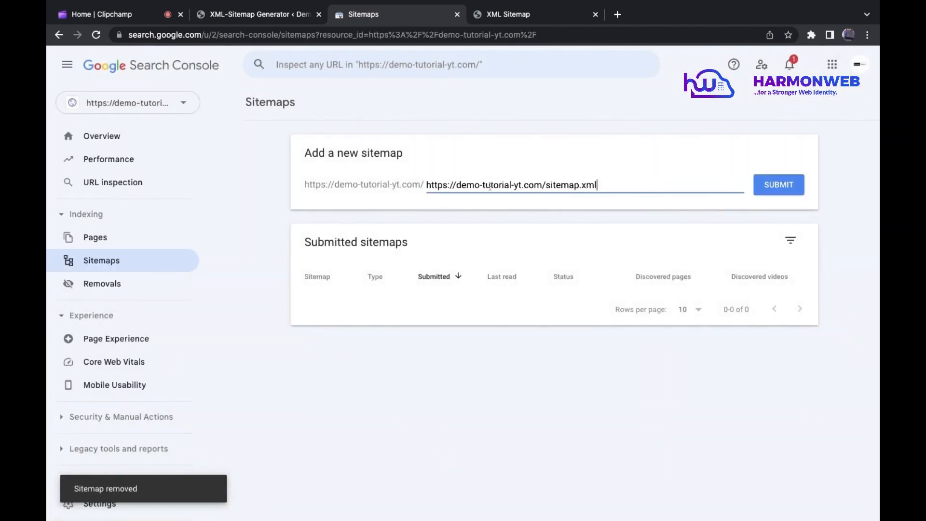
pyautogui.click(778, 187)
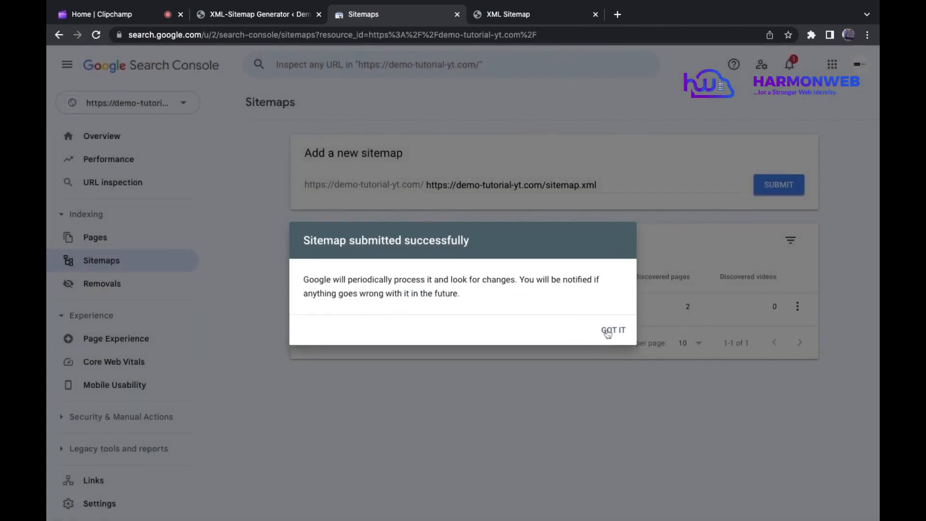
pyautogui.click(608, 333)
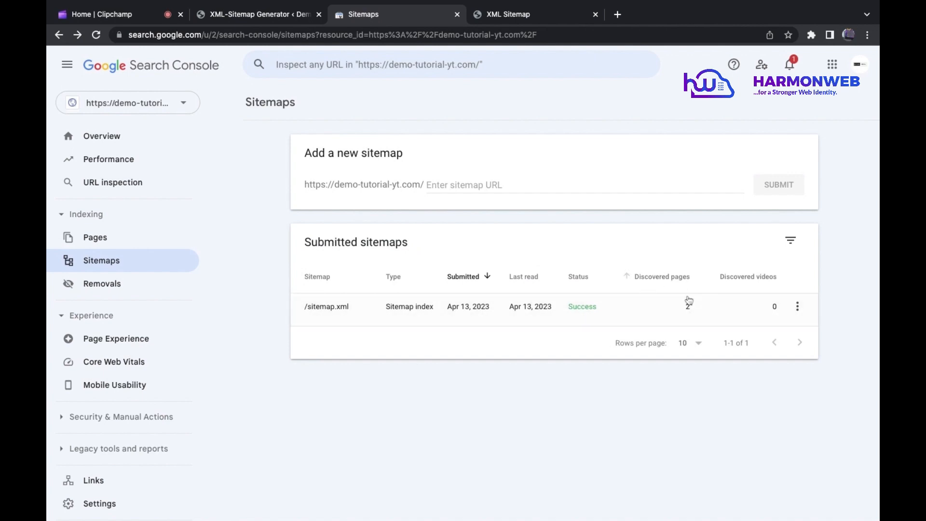